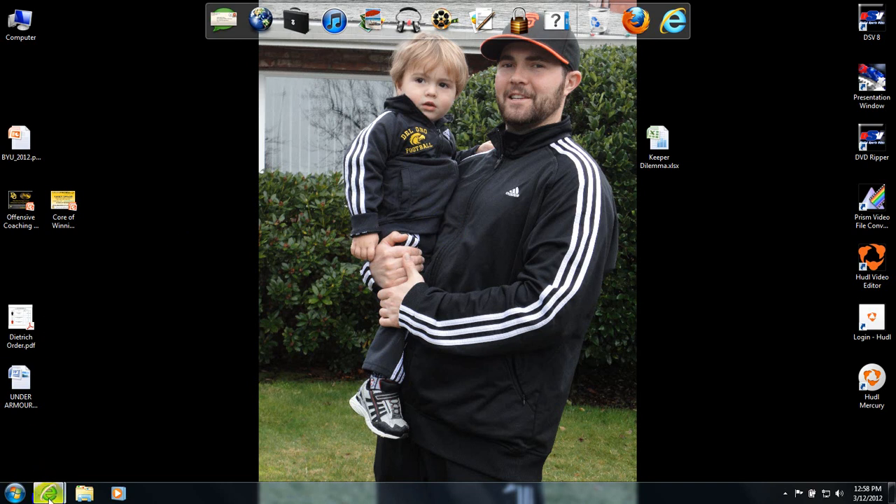
- Bring up the school mail page in Internet Explorer and open the Google Docs document list in a maximized window
mouse_move(49, 494)
left_click(65, 456)
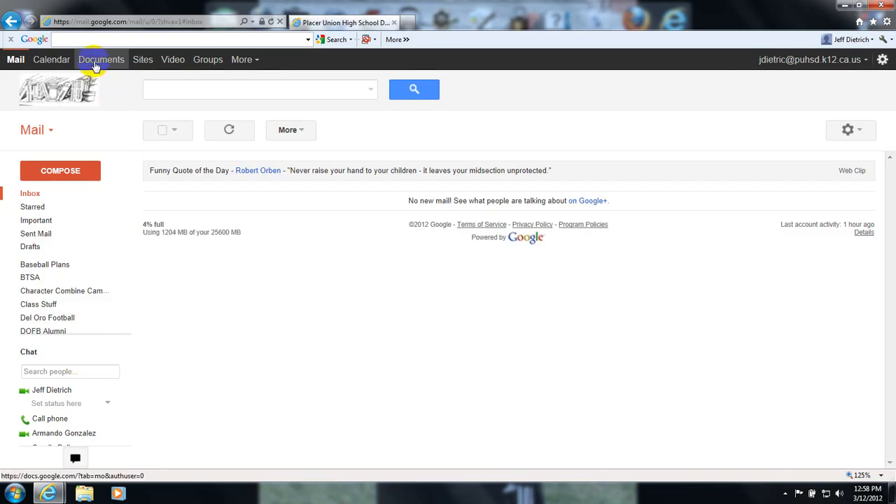
left_click(96, 65)
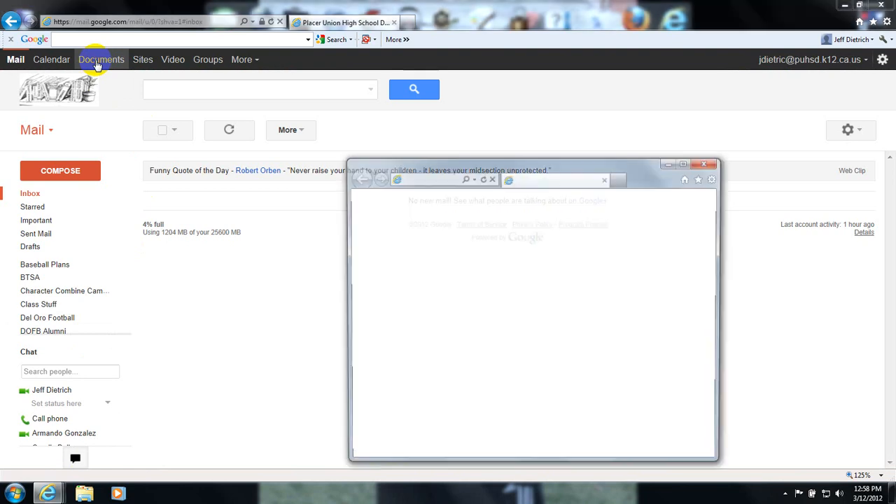
left_click(686, 163)
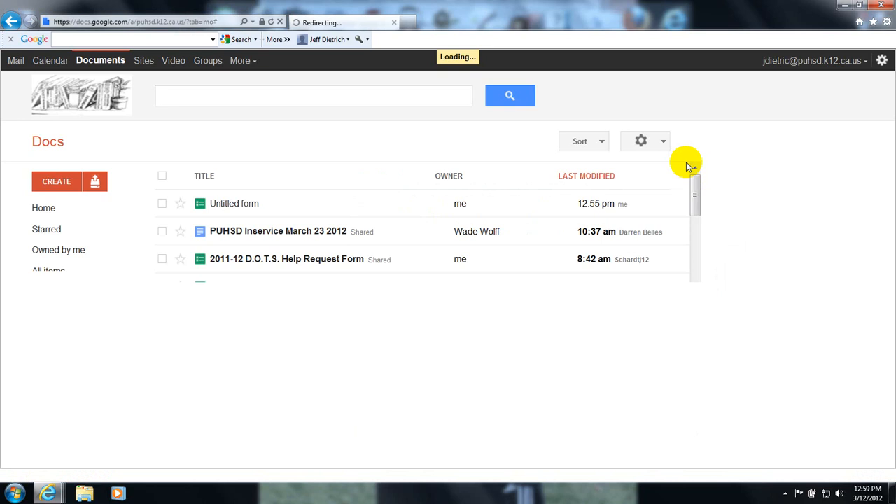
left_click(859, 5)
left_click(686, 162)
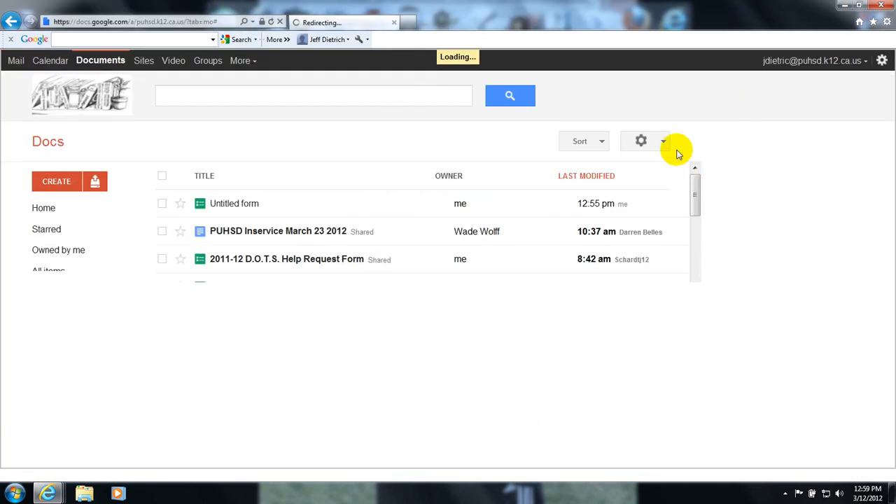
- Create a new form, maximize its editing window and title the form "Assignment 2"
left_click(58, 186)
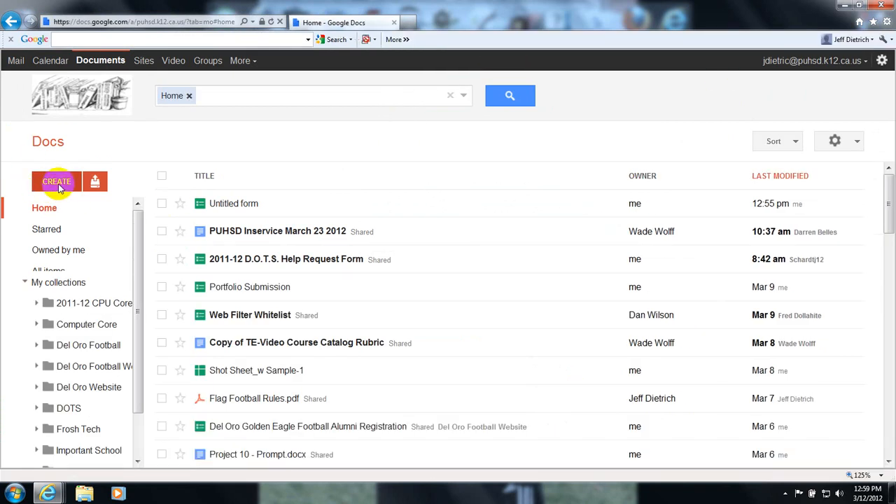
left_click(58, 185)
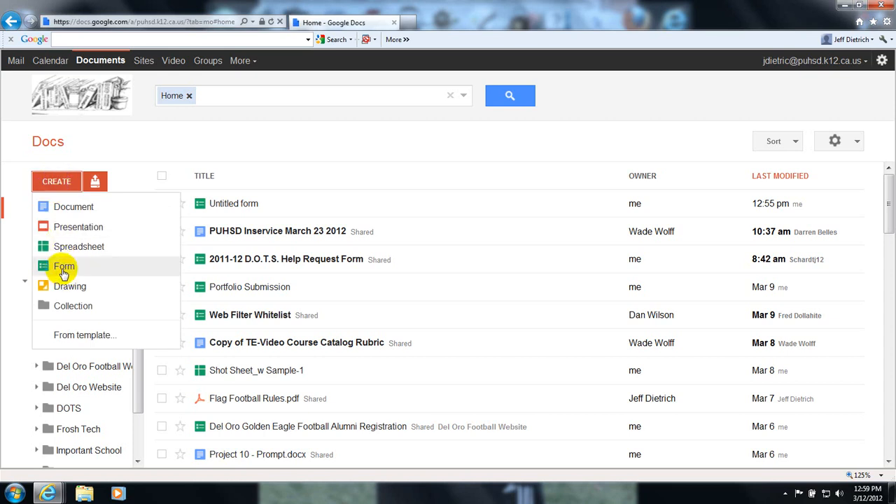
left_click(64, 268)
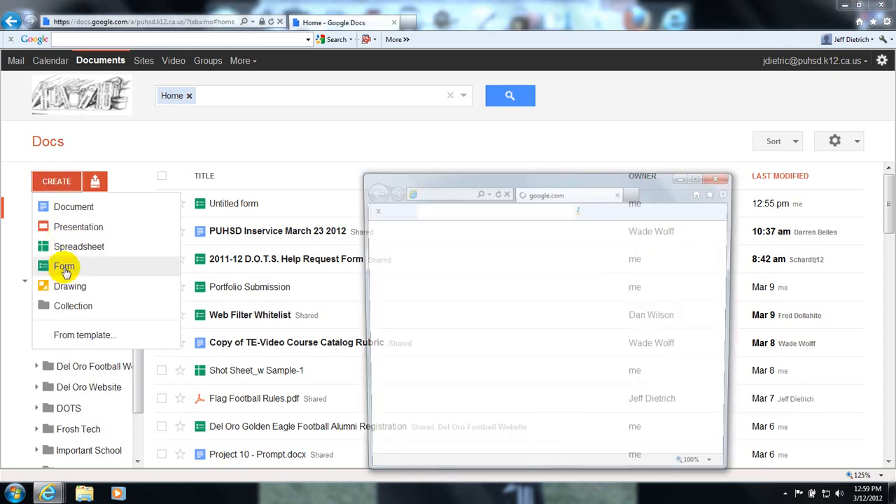
left_click(700, 177)
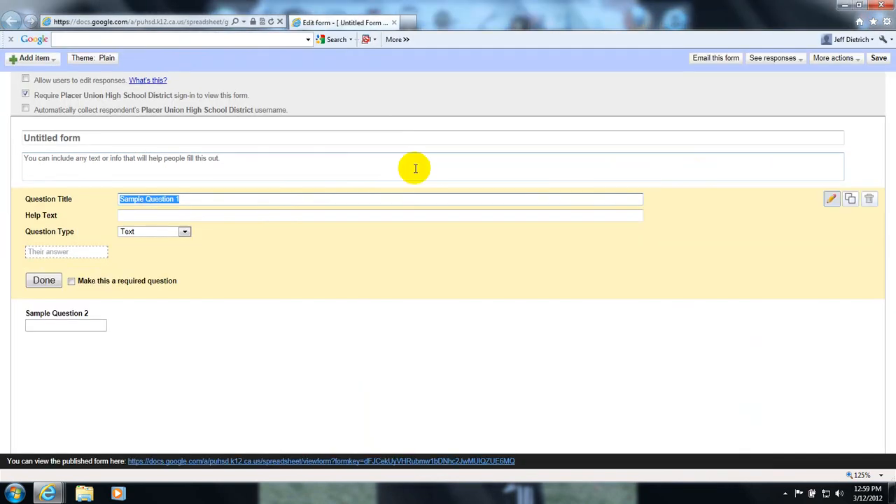
left_click(92, 137)
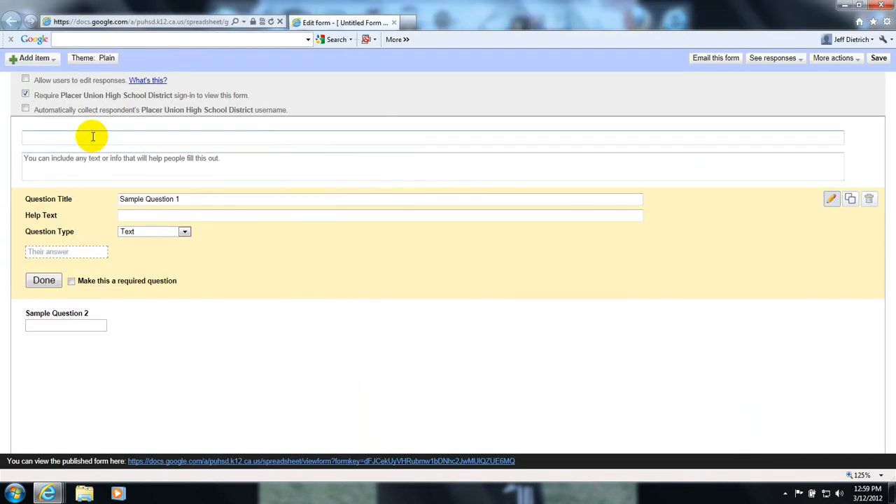
type("Assignment 2")
- Retitle the first sample question "Last Name", make it a required text question and finish editing it
left_click(194, 199)
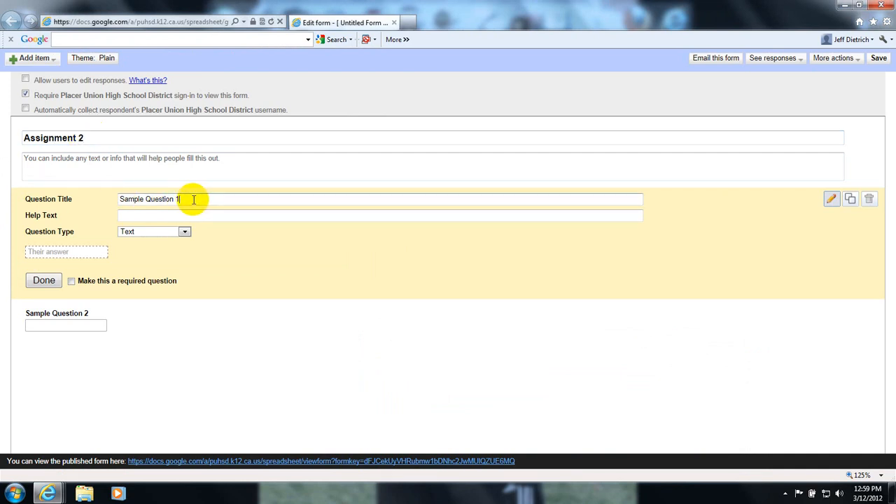
left_click_drag(194, 200, 109, 199)
type("La")
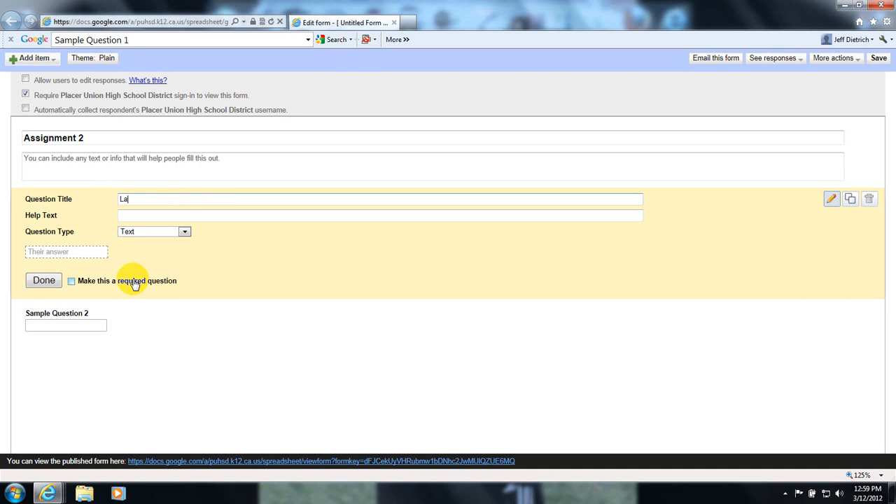
type("st Nmae")
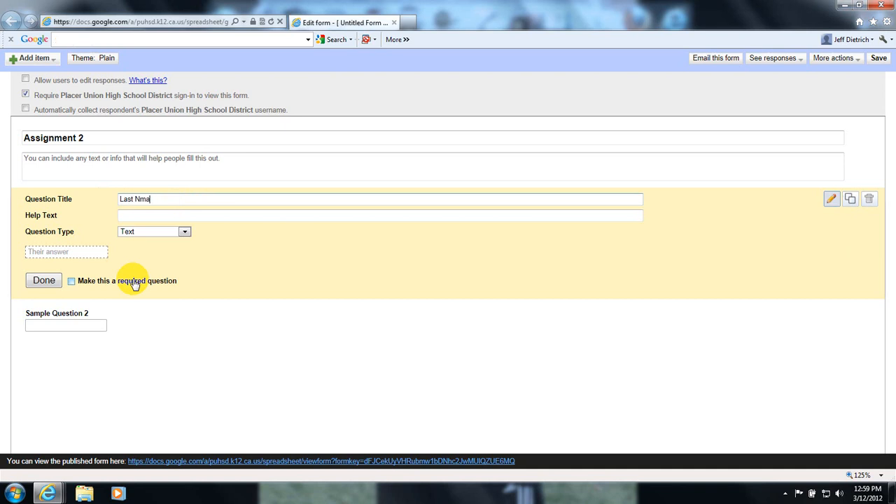
key("BackSpace")
key("BackSpace")
key("BackSpace")
type("ame")
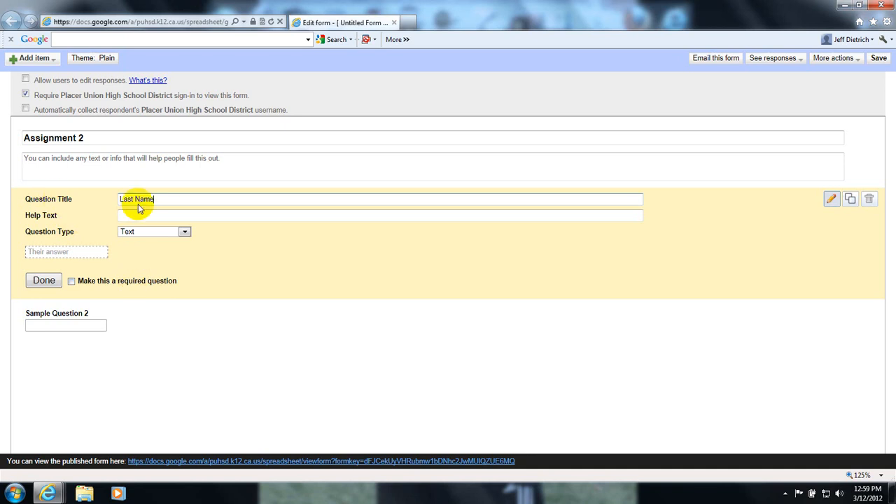
left_click(71, 280)
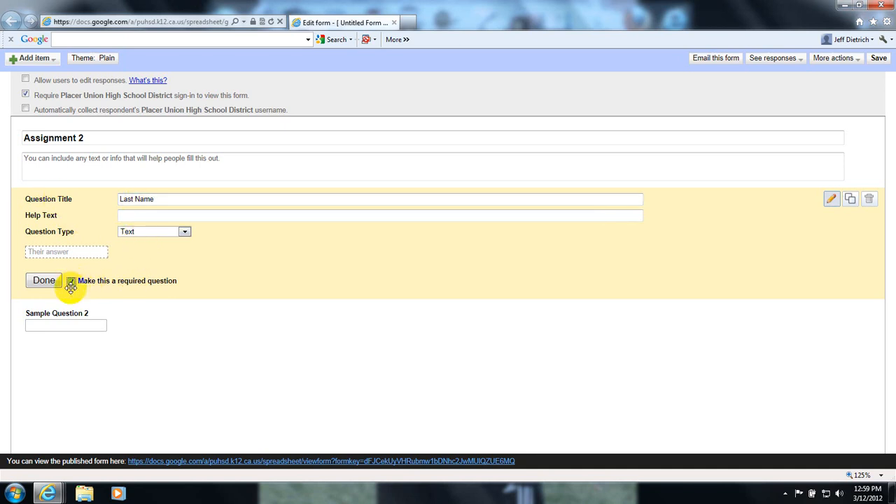
left_click(44, 280)
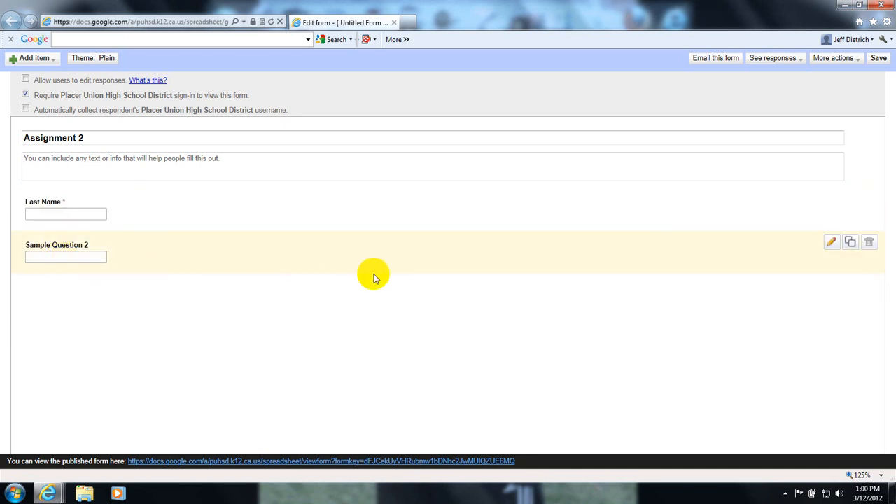
- Retitle the second sample question "Block #", make it required and finish editing it
left_click(831, 244)
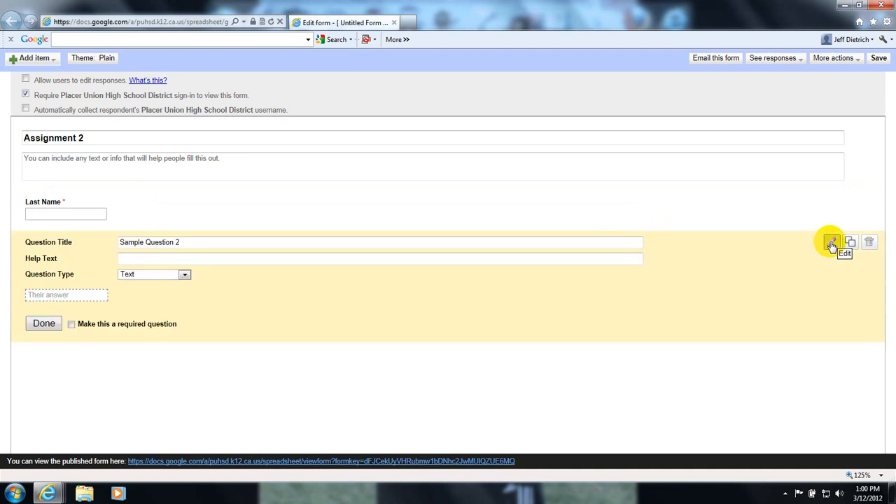
left_click_drag(187, 243, 58, 236)
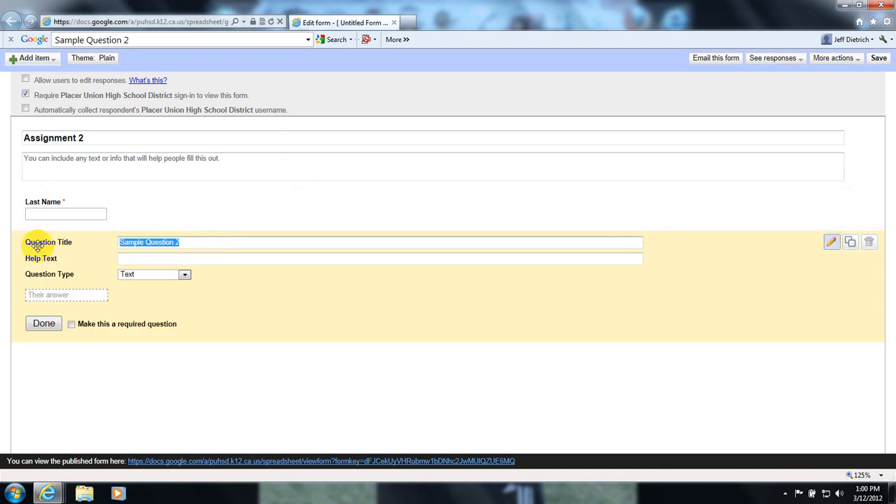
type("Block #")
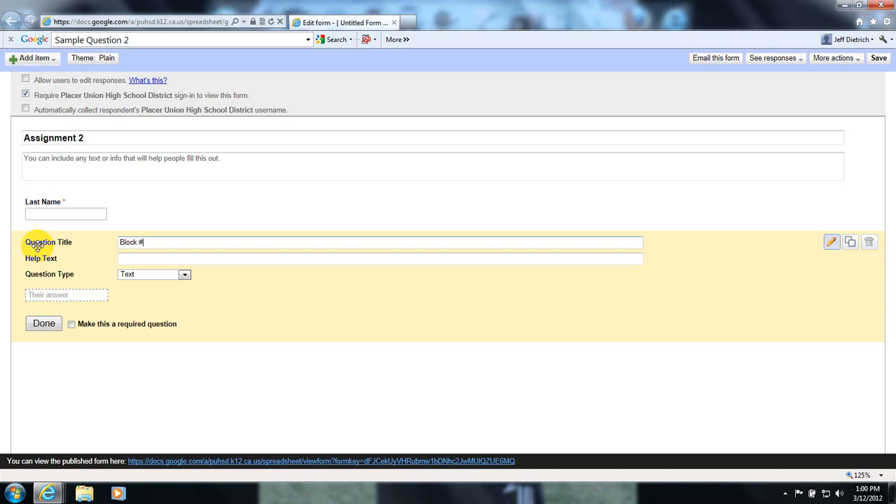
left_click(70, 325)
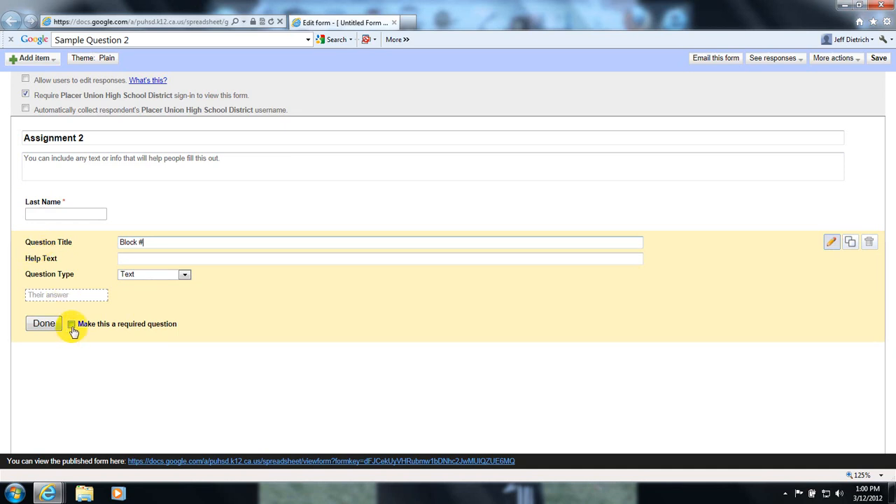
left_click(45, 325)
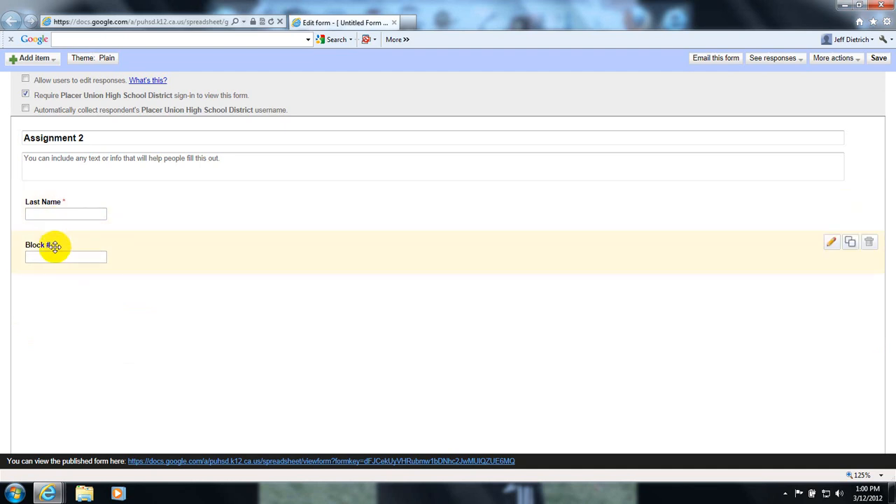
- Add a required text question titled "Rubric Point 1" below the Block # question
left_click(49, 60)
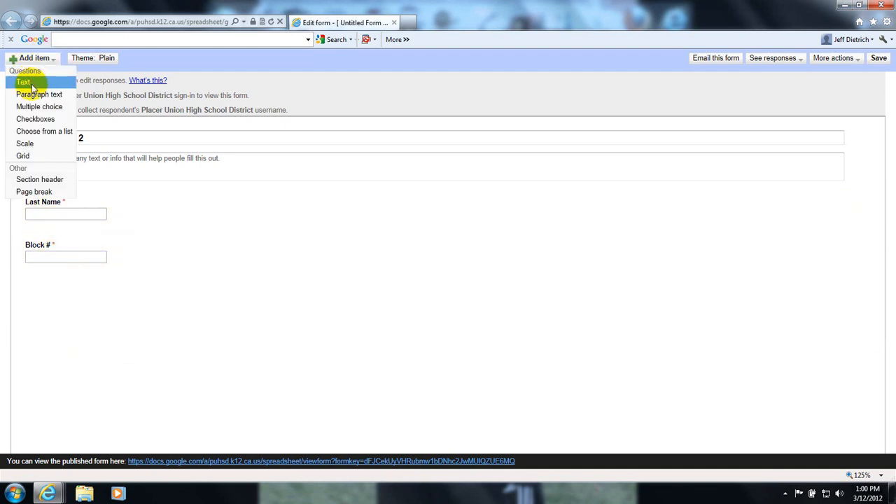
left_click(28, 82)
left_click(183, 286)
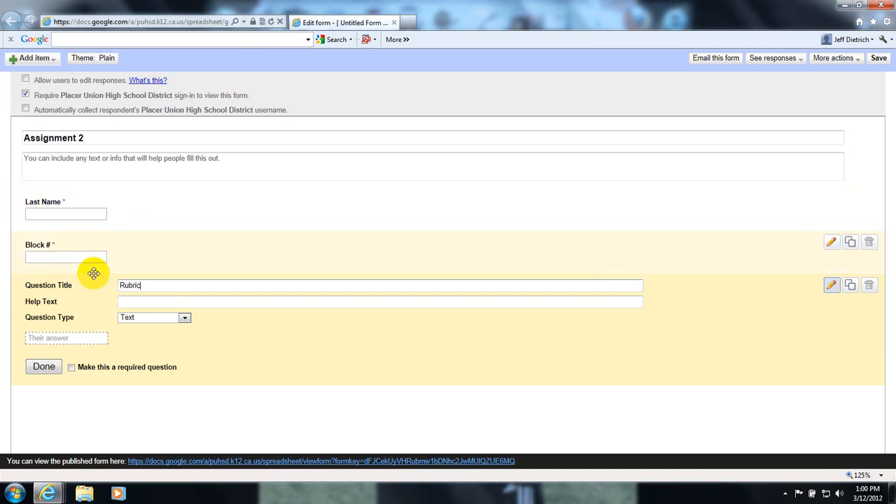
type("Rubric Point 1")
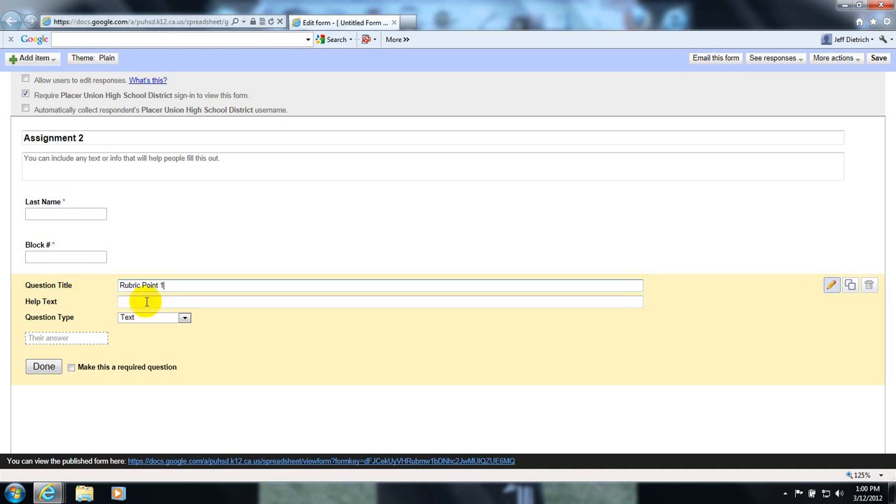
left_click(71, 367)
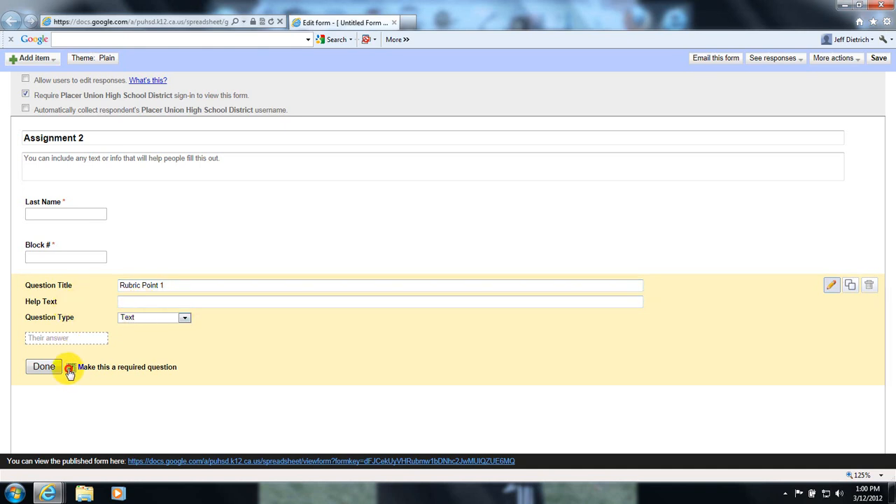
left_click(44, 367)
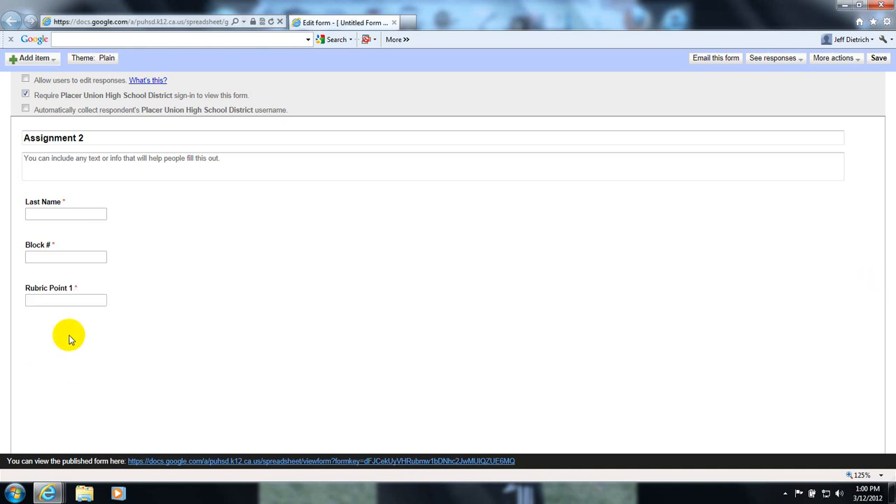
- Add a required text question titled "Rubric Point 2" below Rubric Point 1
left_click(38, 61)
left_click(24, 82)
left_click(182, 329)
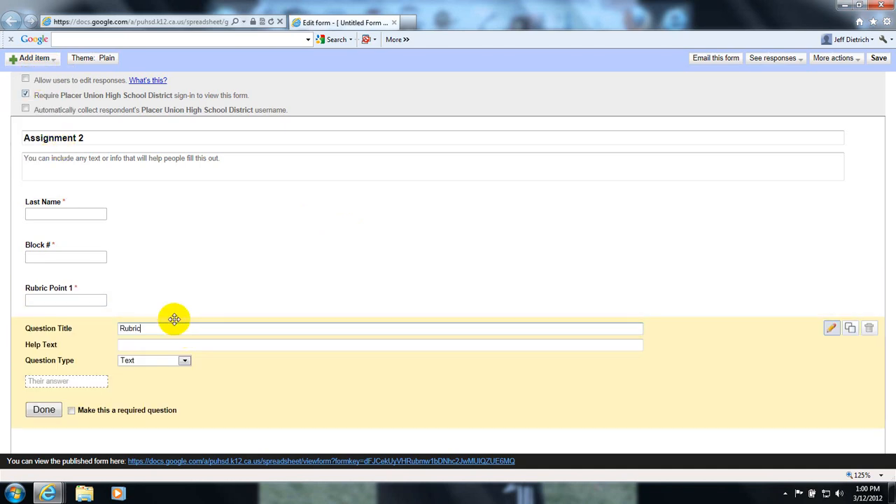
type("Rubric Point 2")
left_click(70, 410)
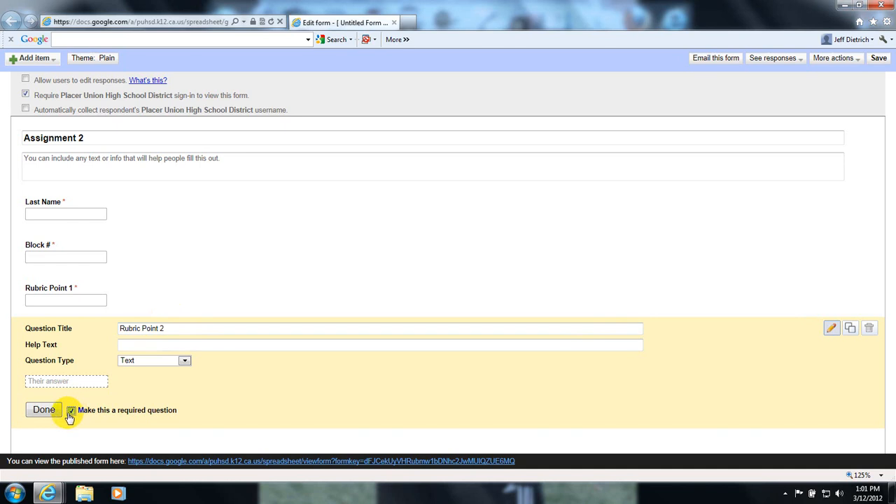
left_click(42, 411)
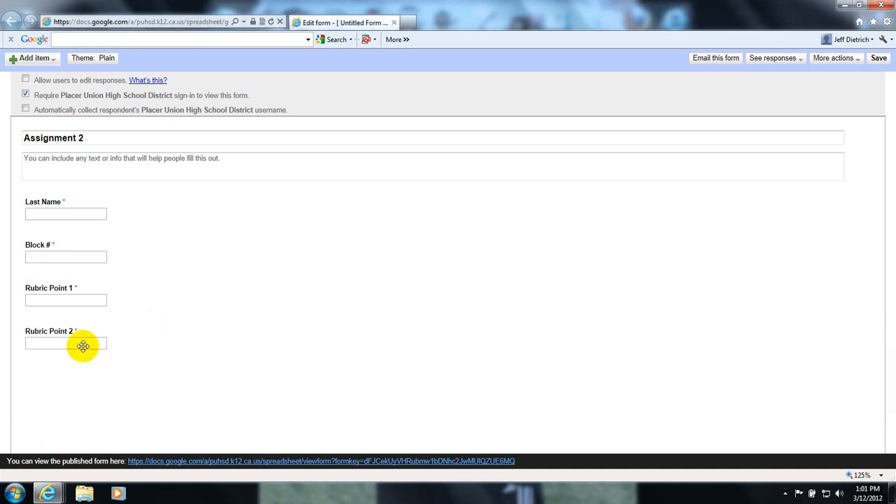
- Add a required text question titled "Rubric Point 3" below Rubric Point 2
left_click(39, 58)
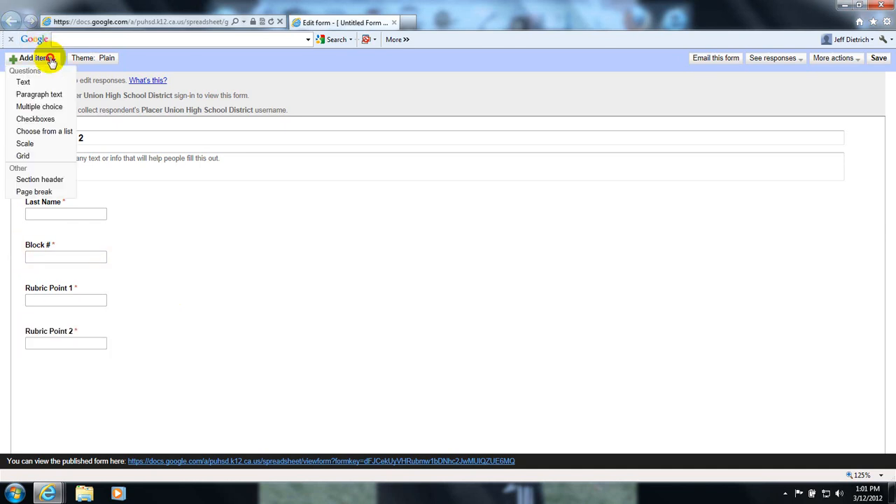
left_click(23, 82)
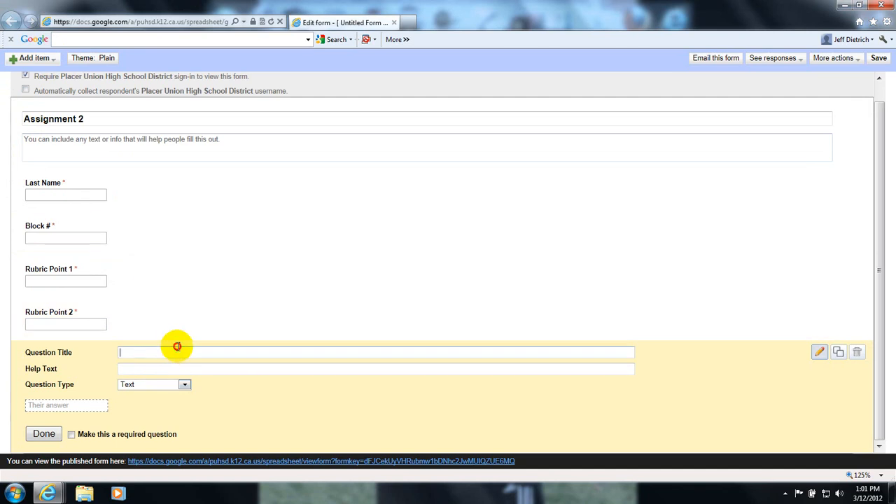
type("Rubric")
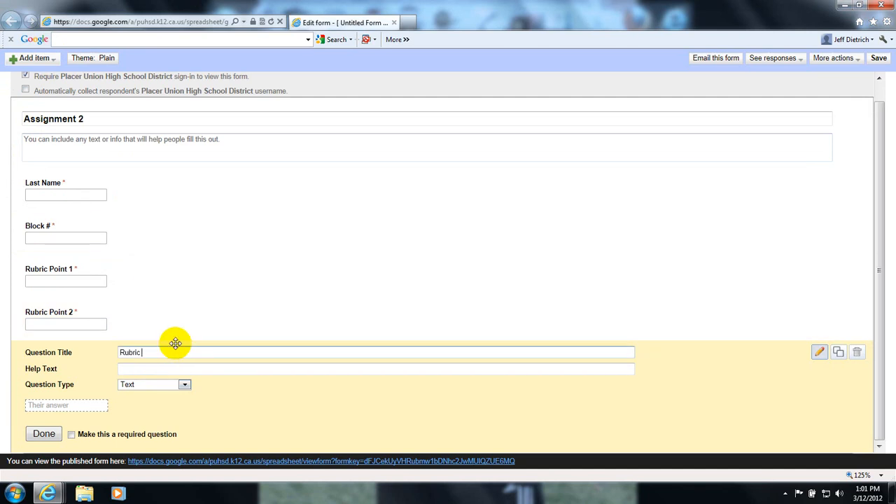
type(" Point 3")
left_click(72, 434)
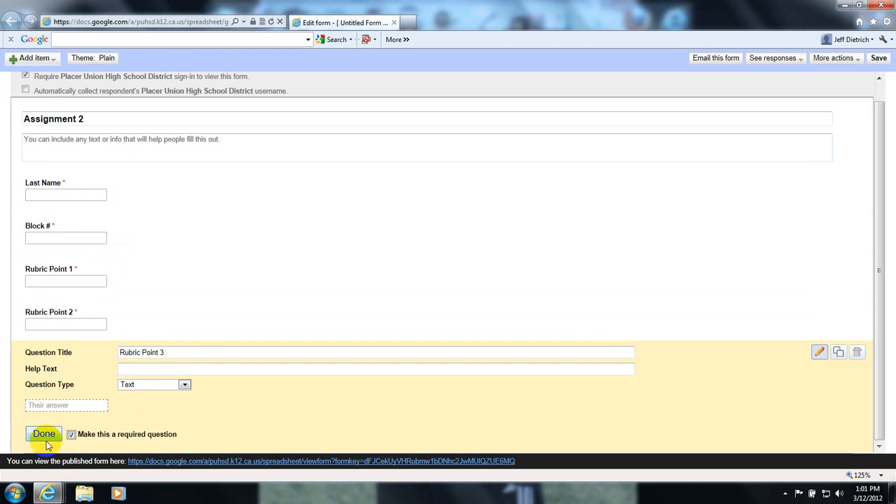
left_click(45, 438)
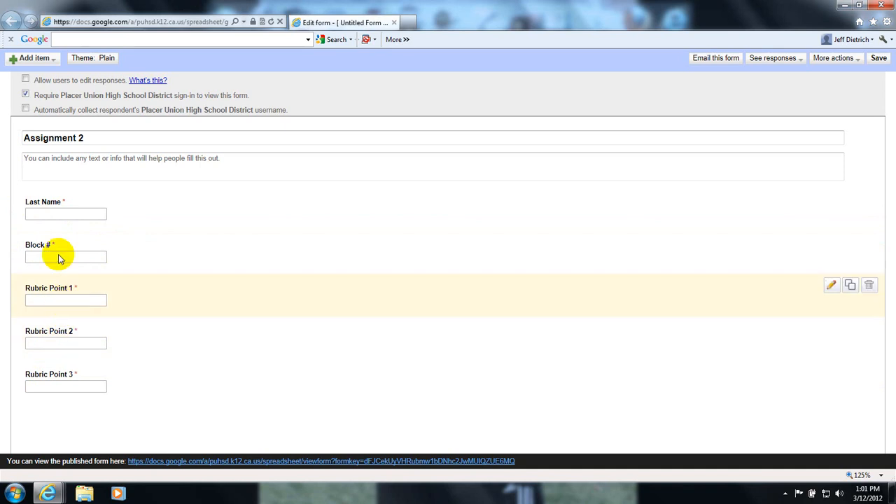
- Add a required text question titled "Teacher" and move it between the Last Name and Block # questions
left_click(51, 60)
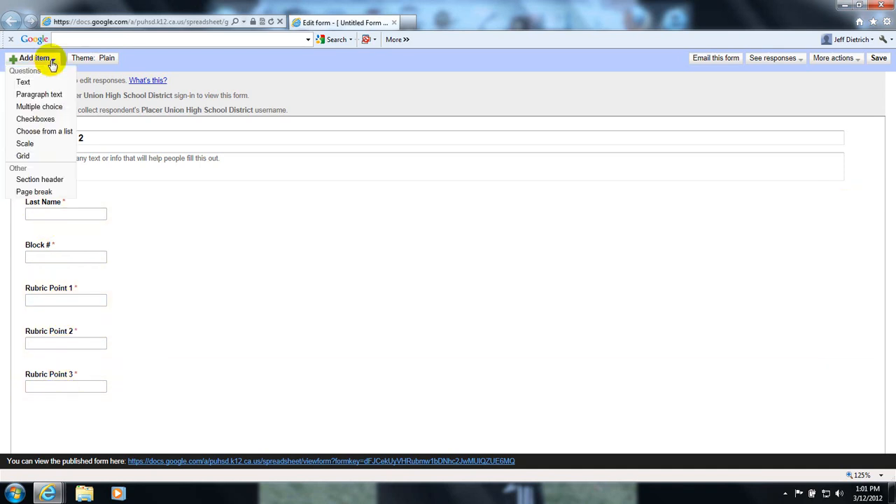
left_click(32, 82)
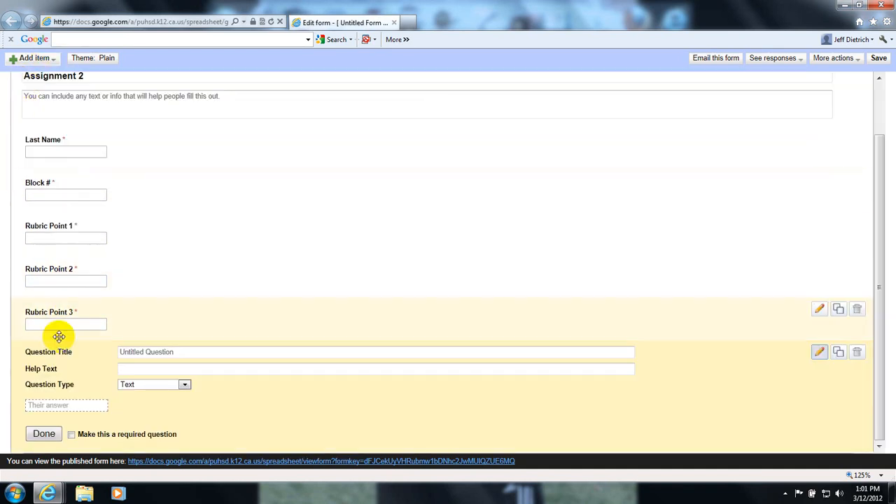
left_click(181, 350)
type("Teacher")
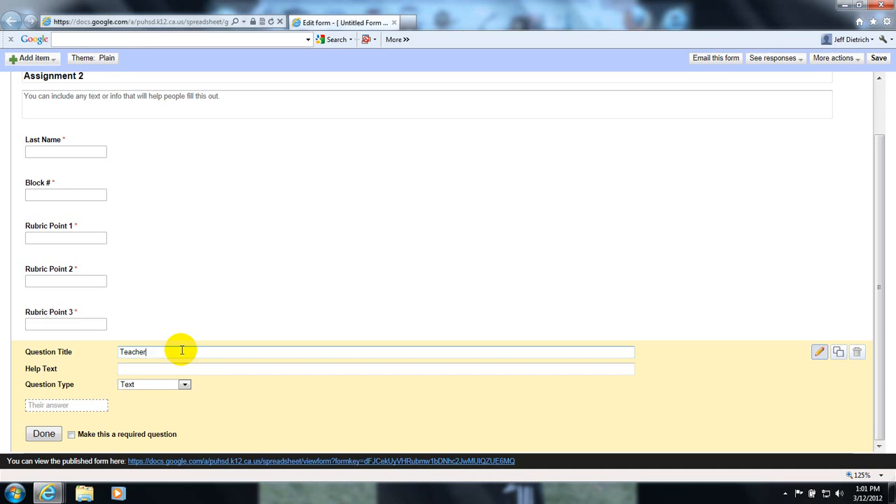
left_click(71, 434)
left_click(44, 434)
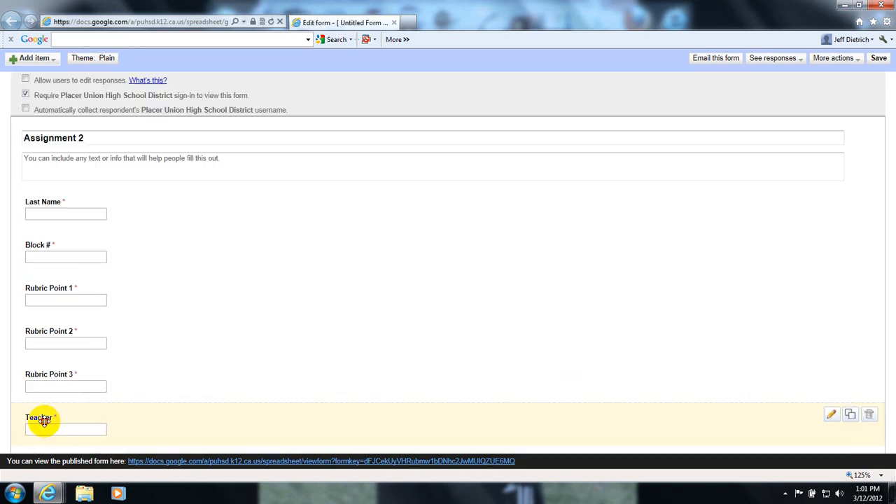
left_click_drag(40, 420, 53, 250)
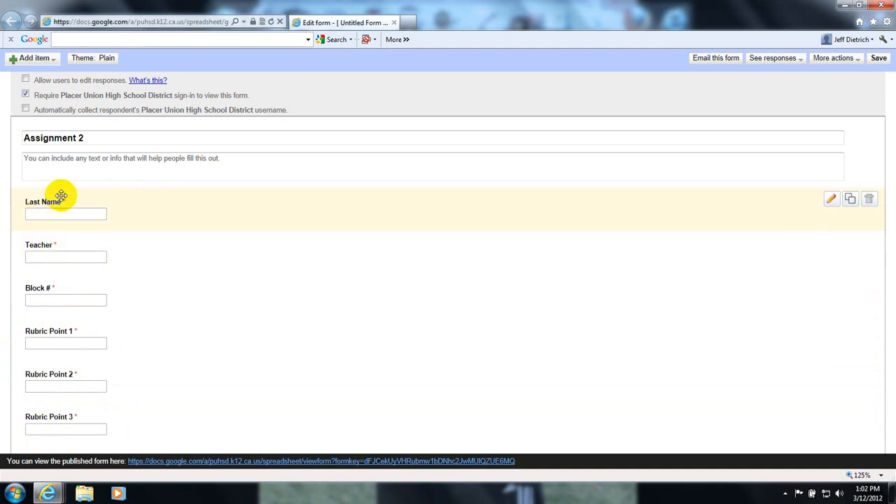
- Remove the Placer Union High School District sign-in requirement for viewing the form and save the form
left_click(25, 95)
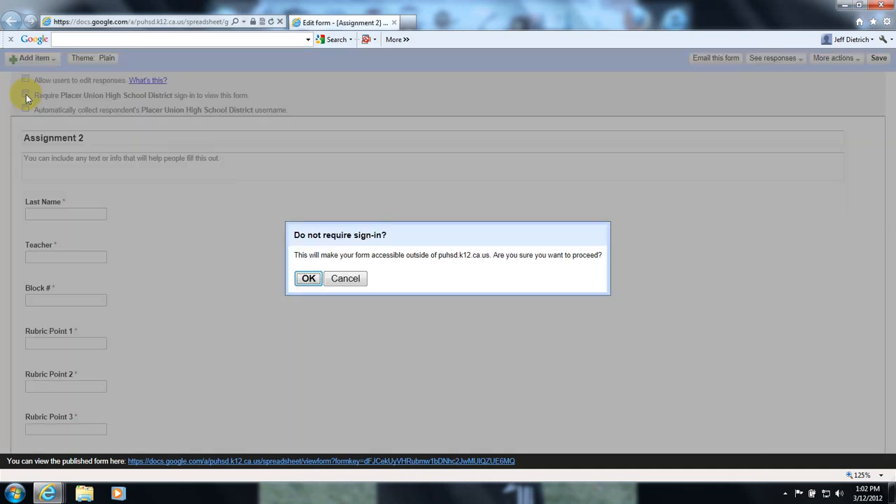
left_click(308, 279)
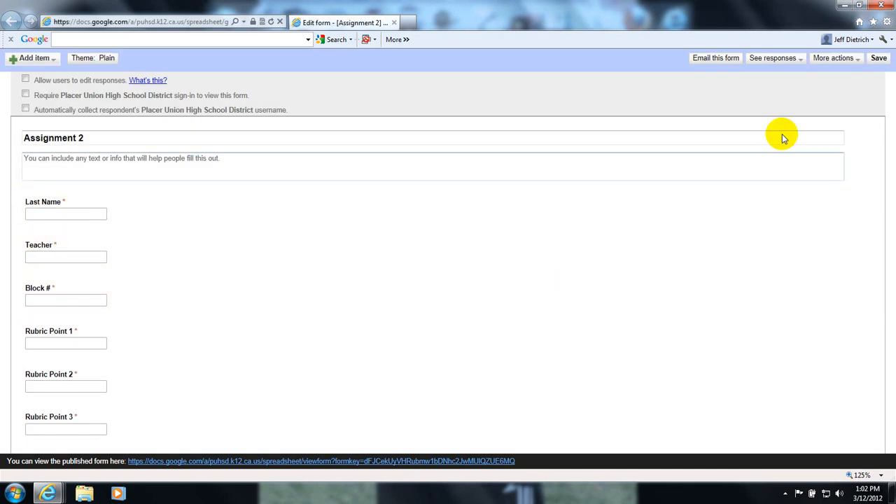
left_click(878, 59)
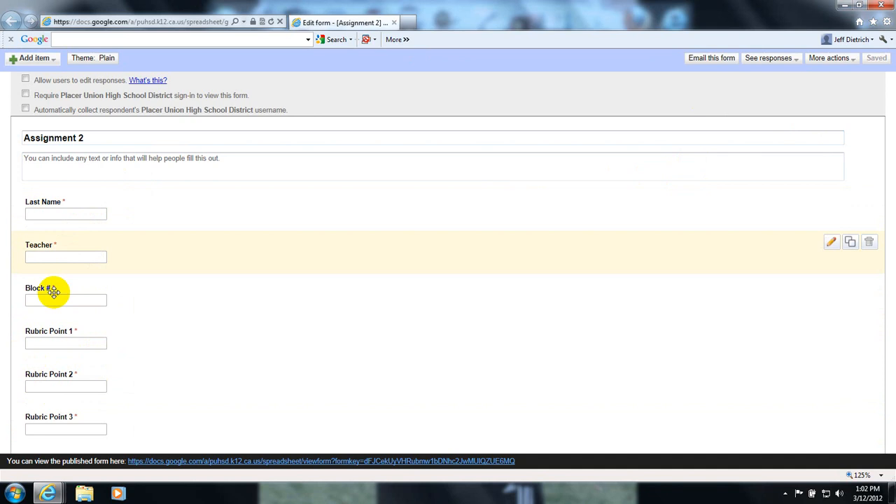
- Close the form editor and open the Assignment 2 response spreadsheet from the document list in a maximized window
left_click(854, 61)
left_click(853, 61)
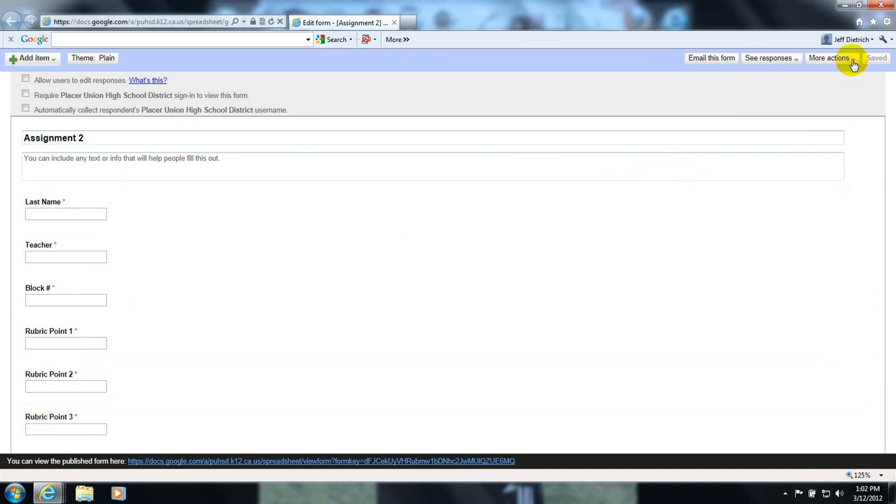
left_click(879, 8)
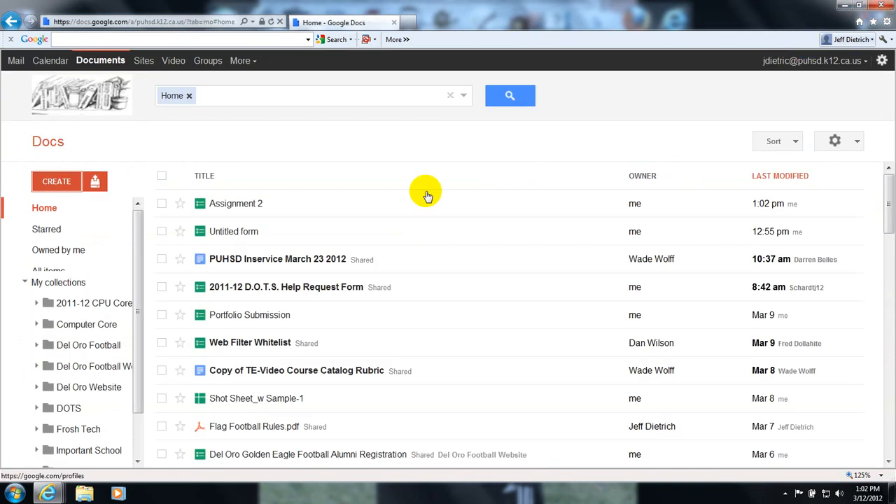
left_click(224, 208)
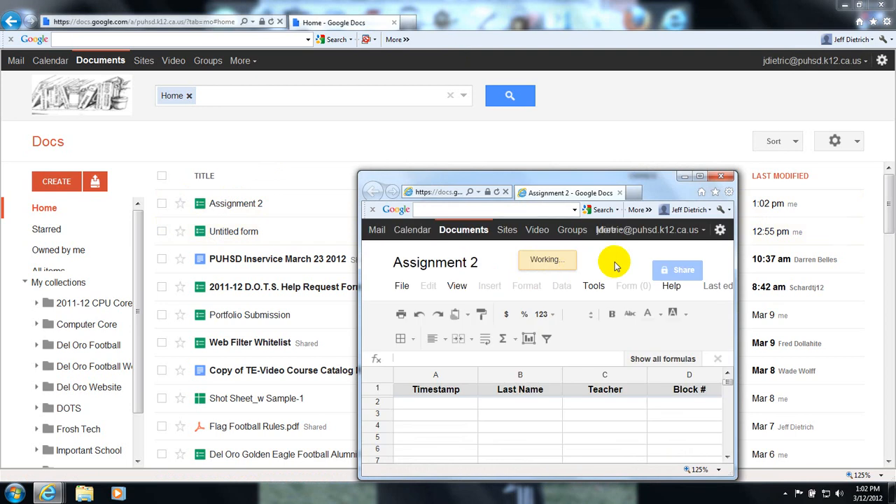
left_click(699, 176)
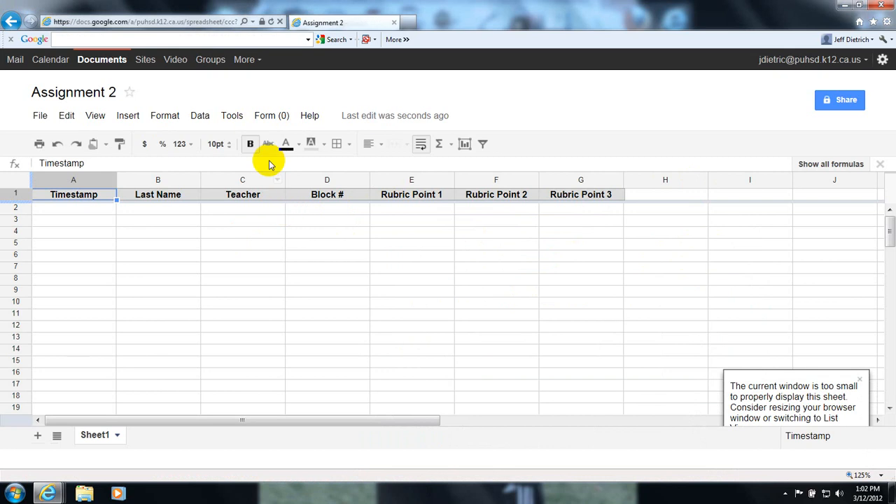
- Open the live Assignment 2 form from its spreadsheet and maximize the form's window
left_click(267, 119)
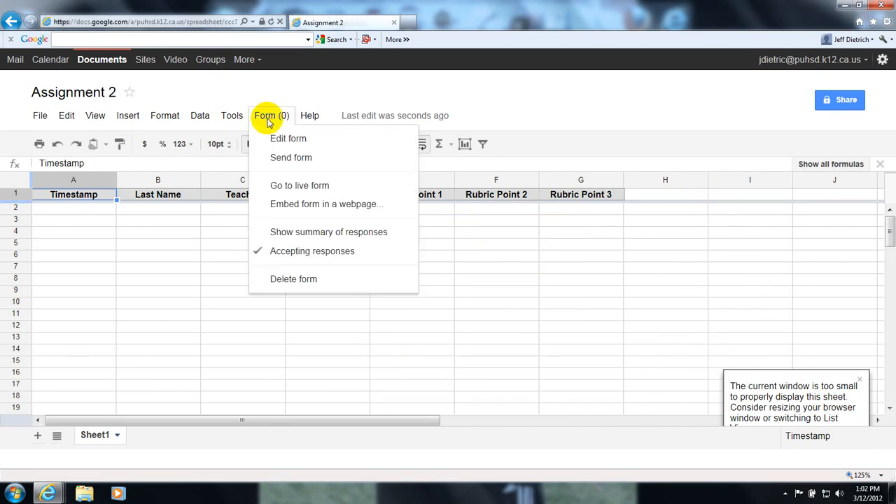
left_click(300, 186)
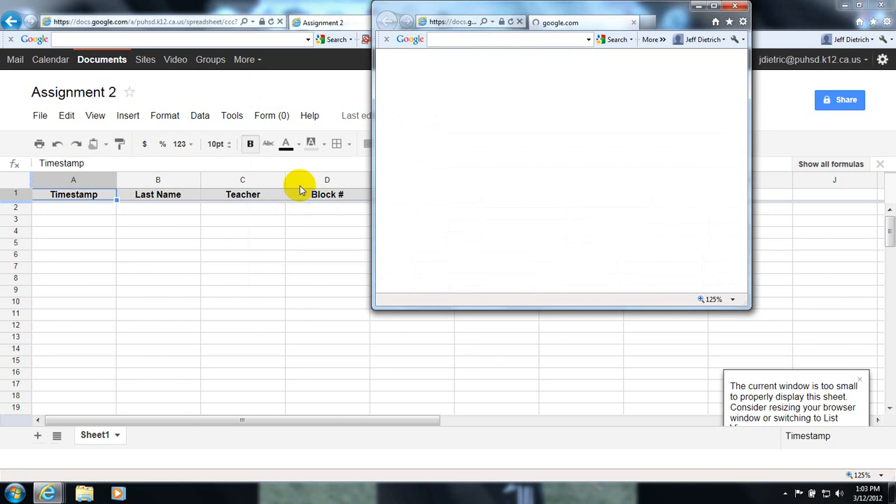
left_click(714, 6)
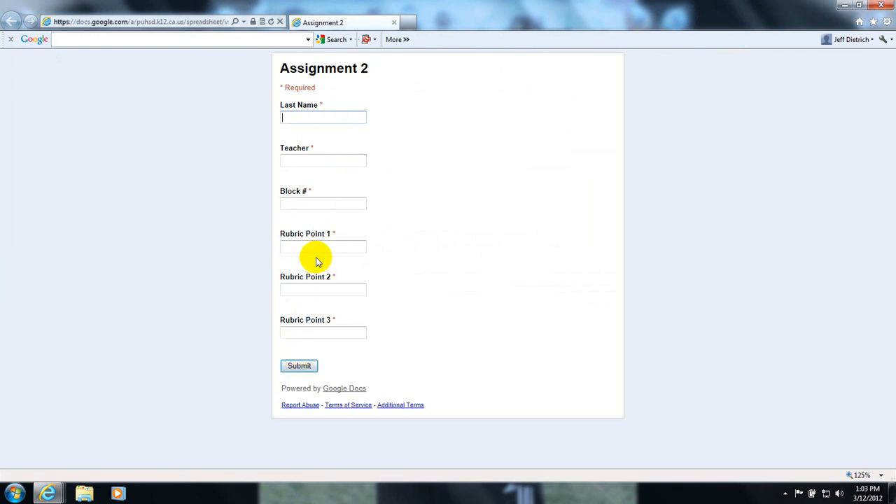
- Copy the web address of the live Assignment 2 form
left_click(98, 21)
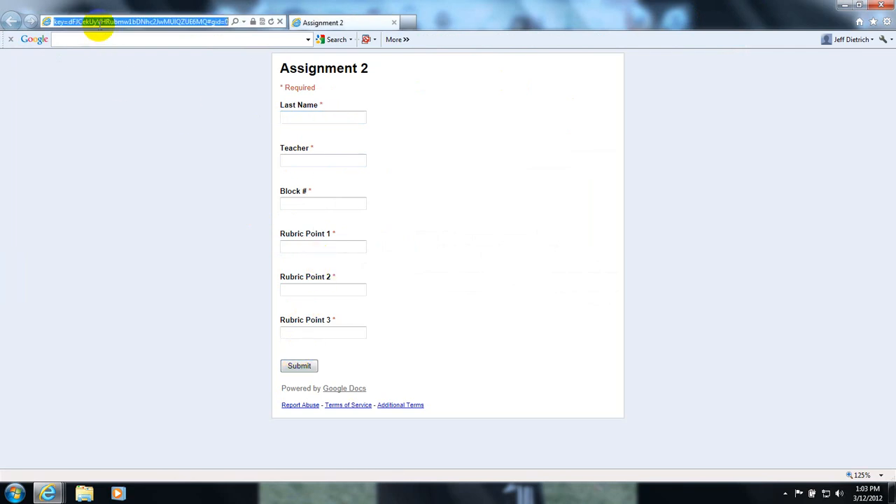
right_click(98, 22)
left_click(117, 52)
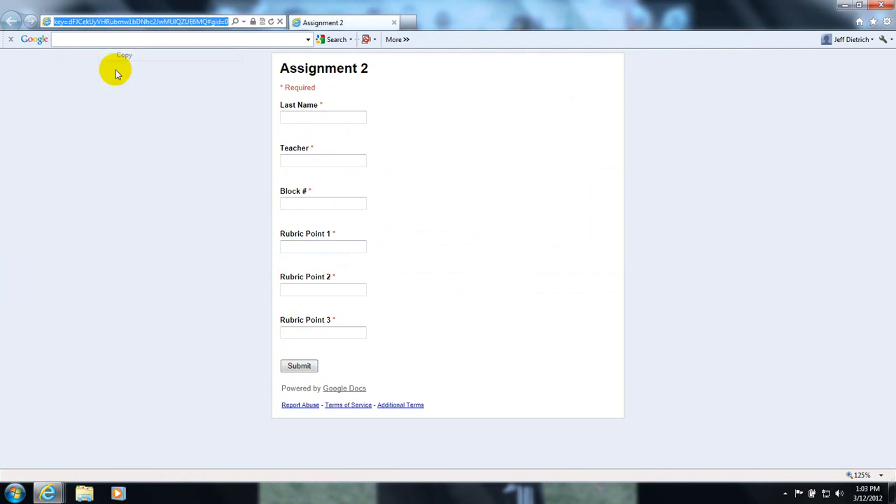
- Switch to Gmail, draft a message to a contact with the subject "TA Link" and the copied form link, and discard it
mouse_move(48, 494)
left_click(54, 448)
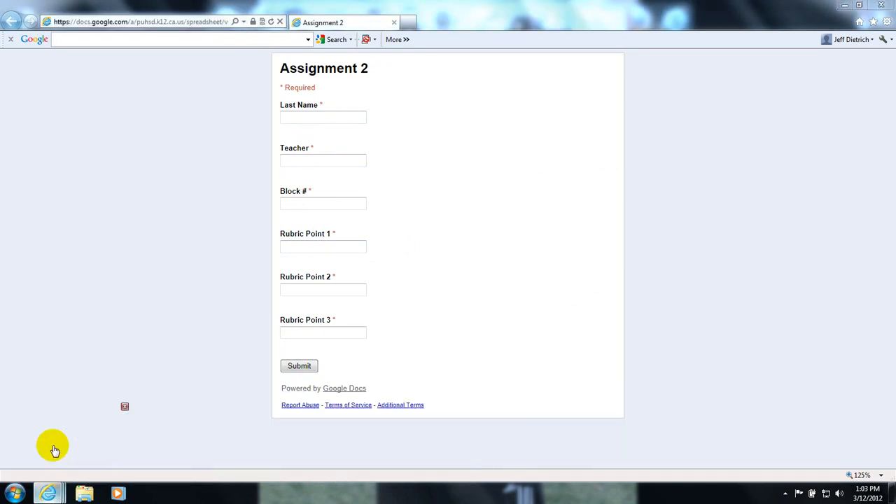
left_click(39, 175)
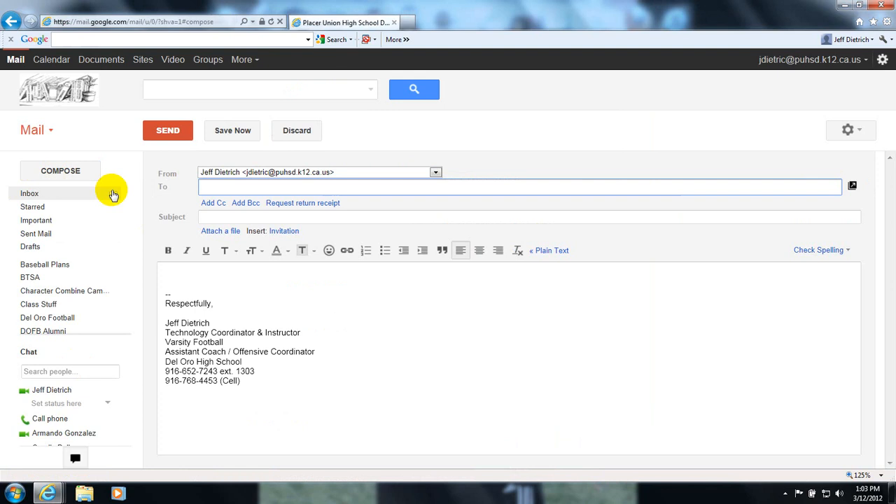
type("scha")
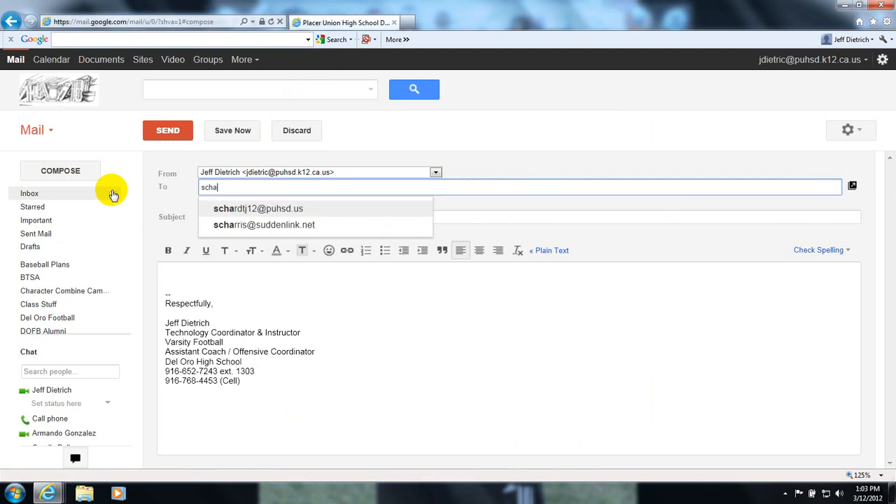
key("Return")
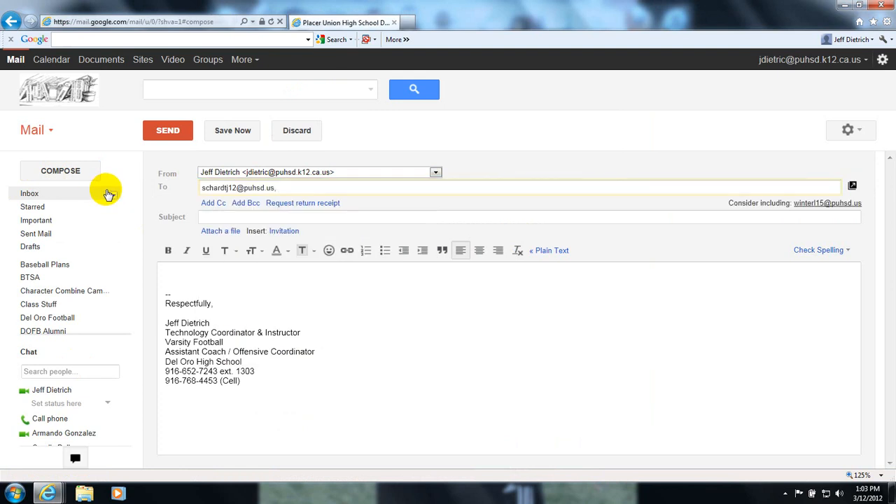
left_click(229, 218)
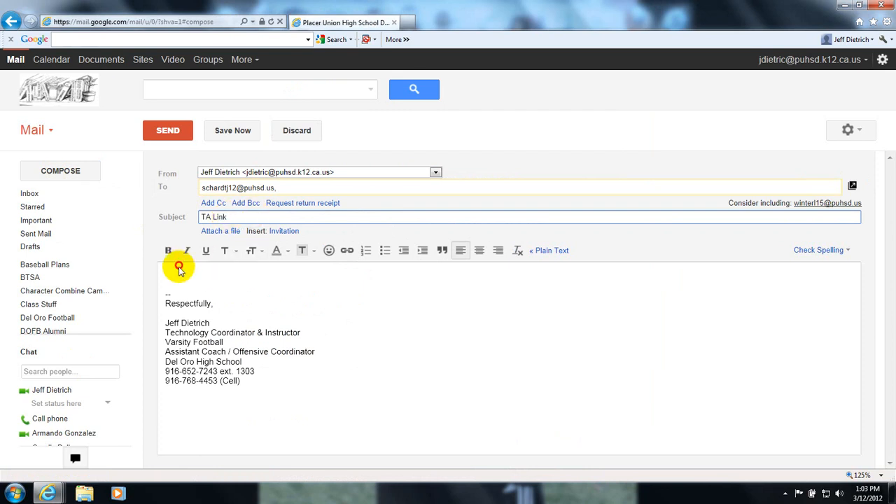
left_click(178, 272)
key("ctrl+v")
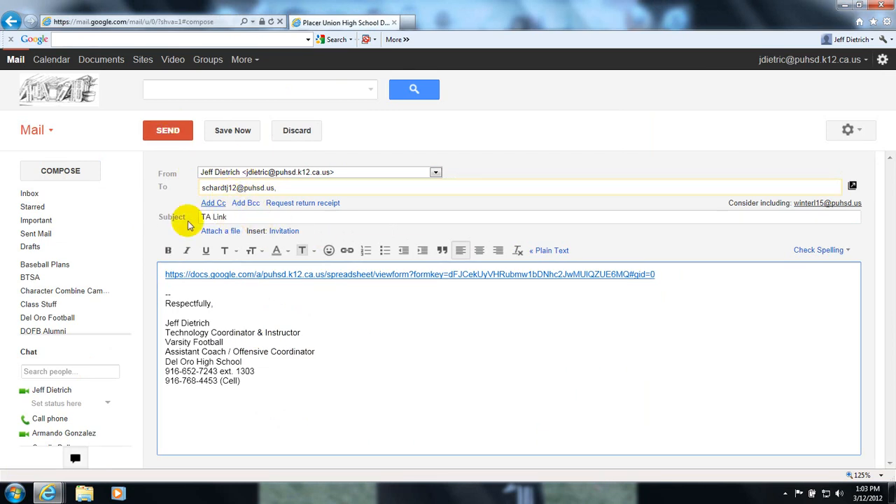
left_click(296, 131)
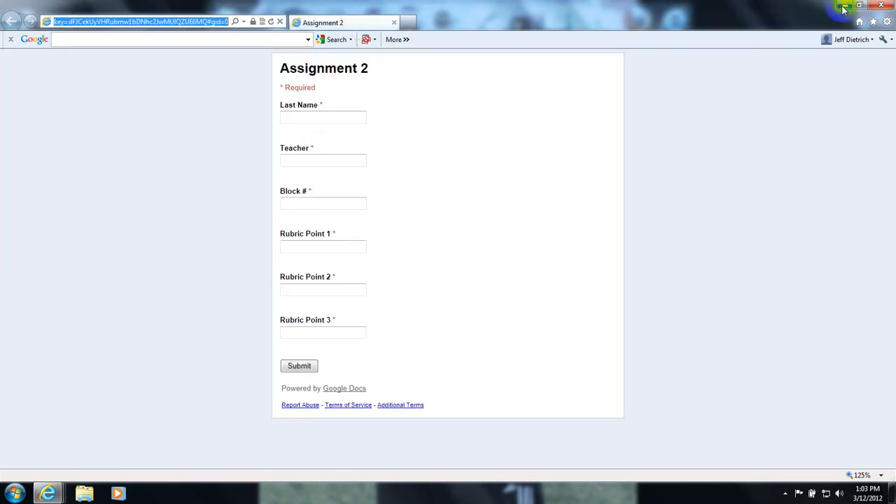
- Close the Assignment 2 spreadsheet window and return to the live Assignment 2 form
left_click(311, 117)
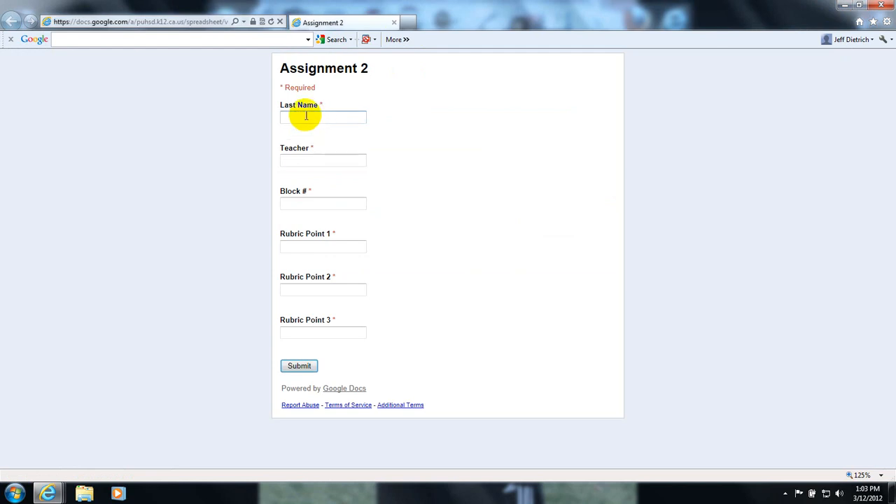
left_click(16, 494)
left_click(42, 494)
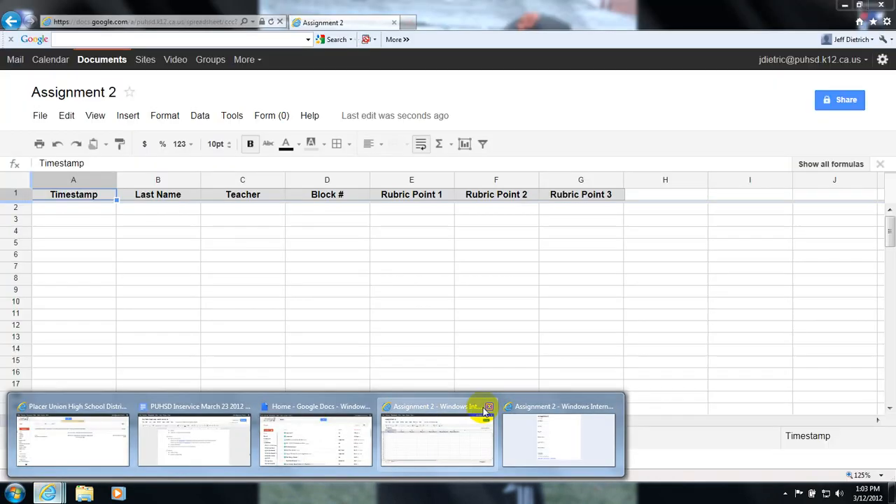
left_click(488, 410)
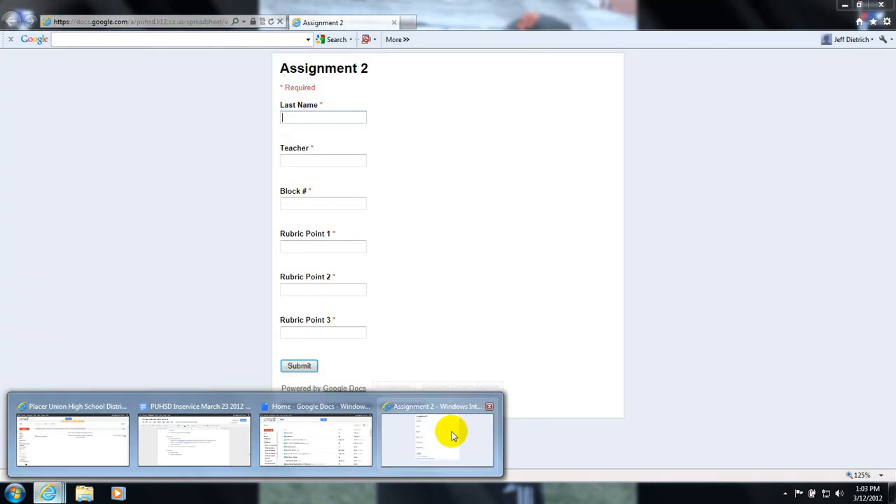
left_click(452, 431)
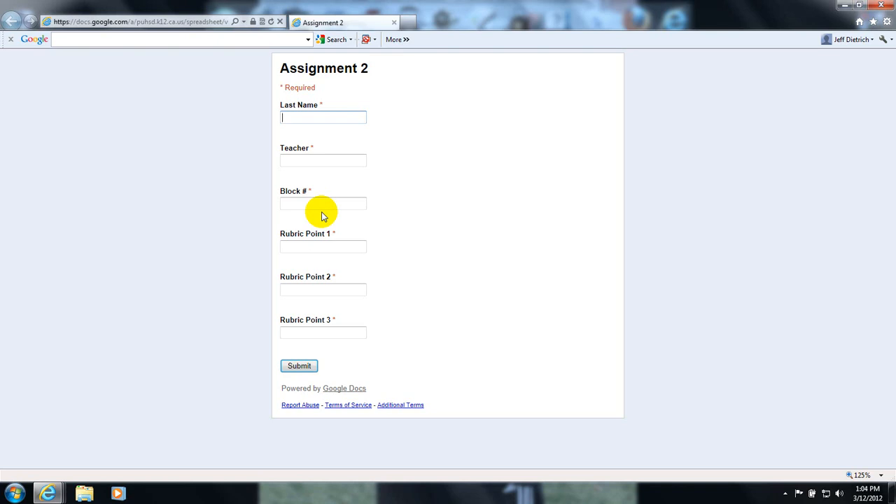
- Submit a response with a sample last name, the teacher's name, block 1, and 5 for each of the three rubric points
type("Doe")
key("Tab")
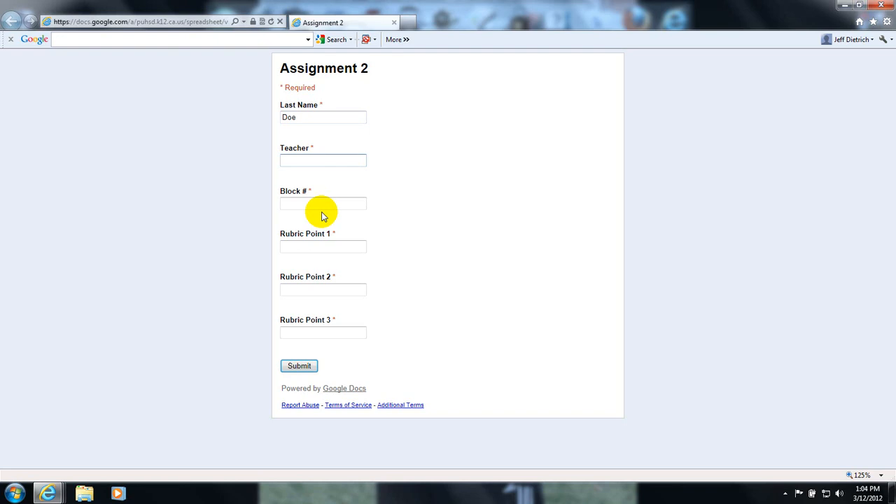
key("Tab")
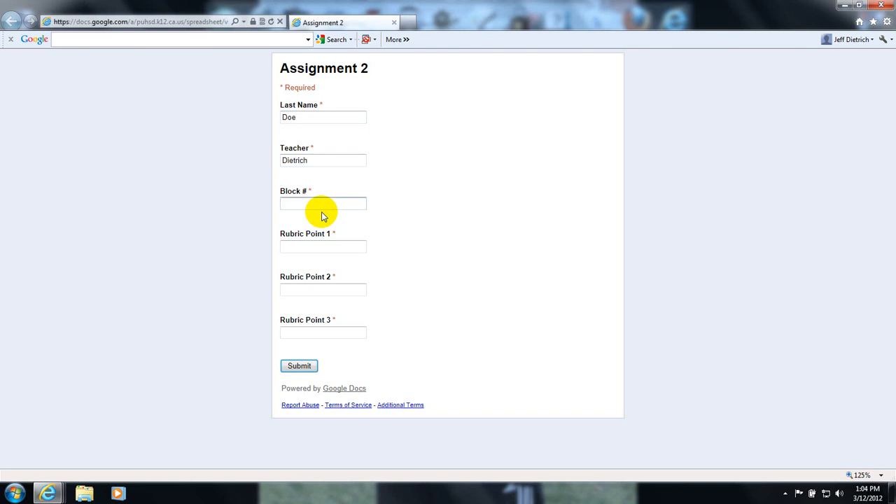
type("1")
key("Tab")
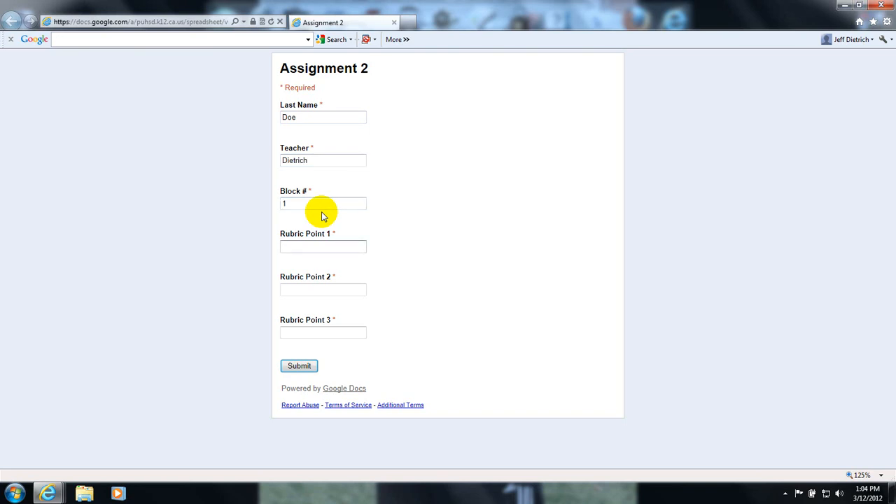
key("Tab")
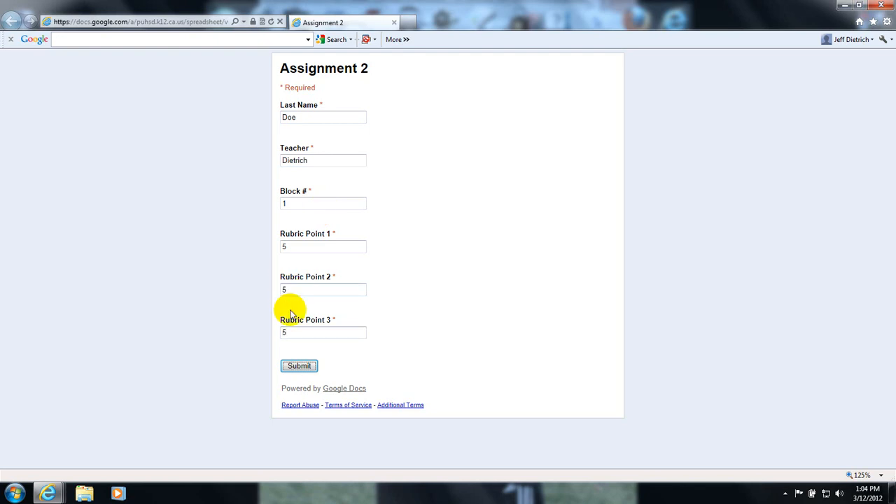
left_click(296, 369)
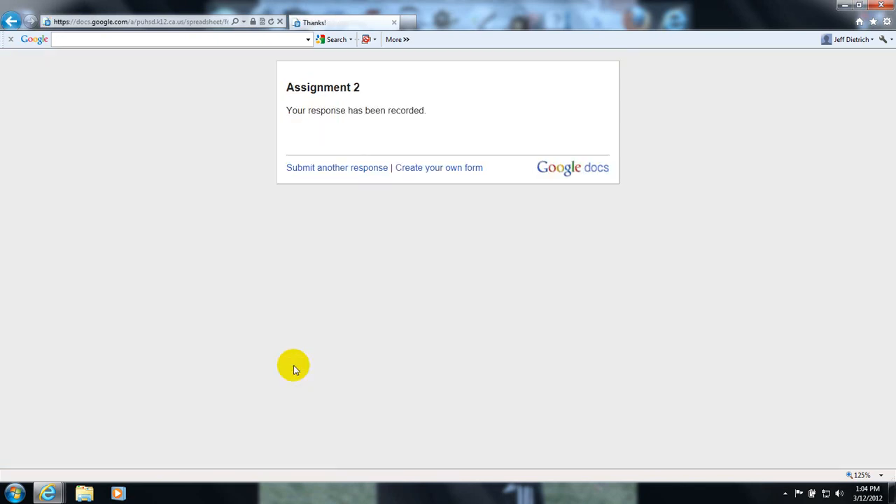
- Submit another response with a sample last name, the teacher's name, block 1, and rubric point scores 4, 3 and 2
left_click(322, 172)
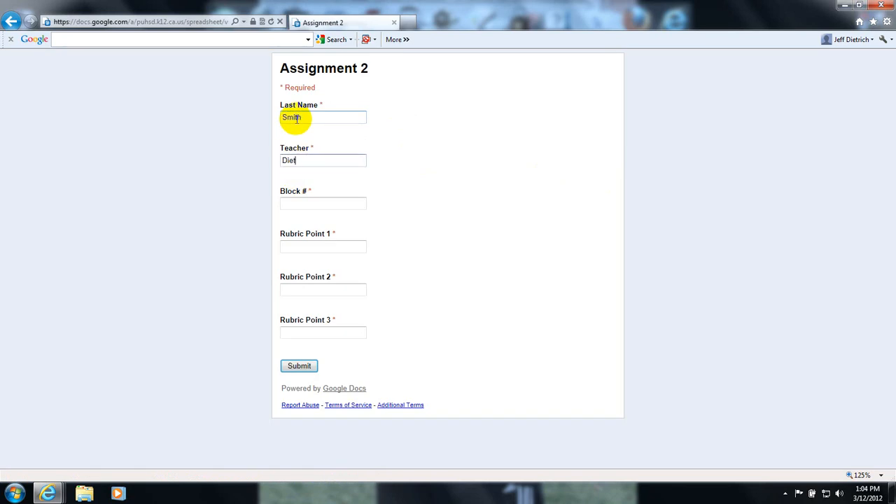
key("Tab")
type("1")
key("Tab")
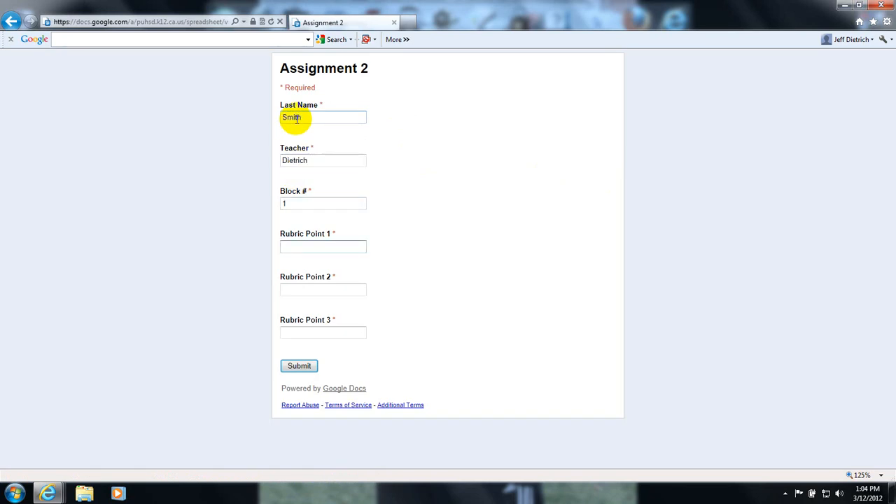
key("Tab")
type("3")
key("Tab")
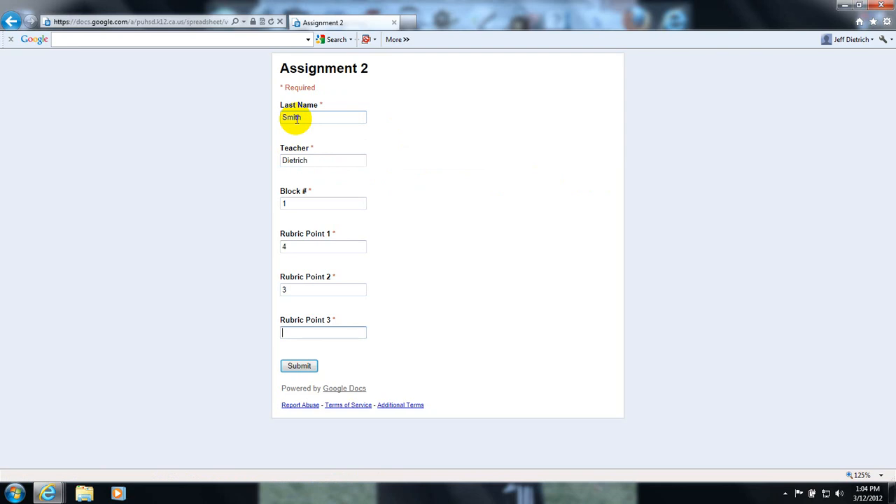
type("2")
left_click(300, 364)
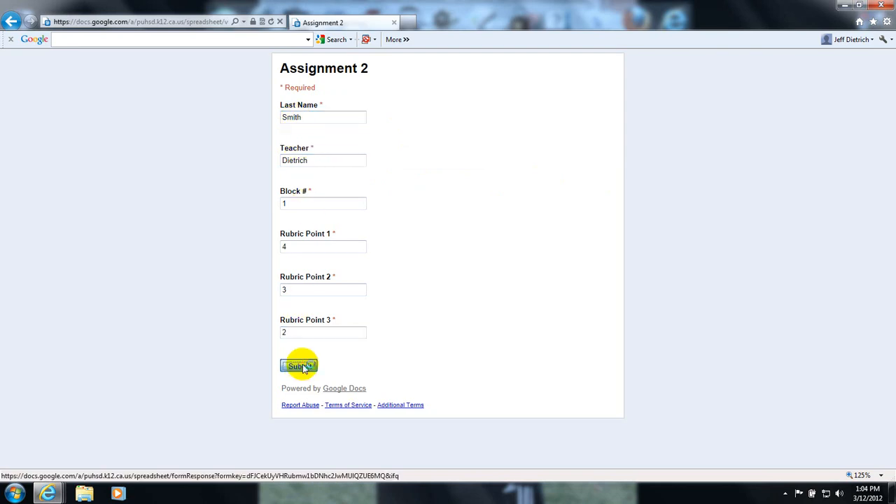
- Submit another response with a sample last name, the teacher's name, block 1, and rubric point scores 3, 5 and 3
left_click(350, 168)
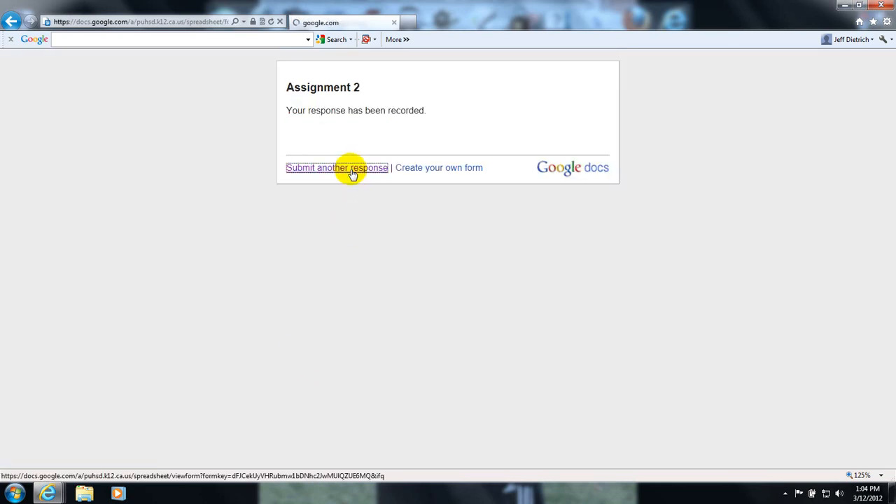
left_click(289, 116)
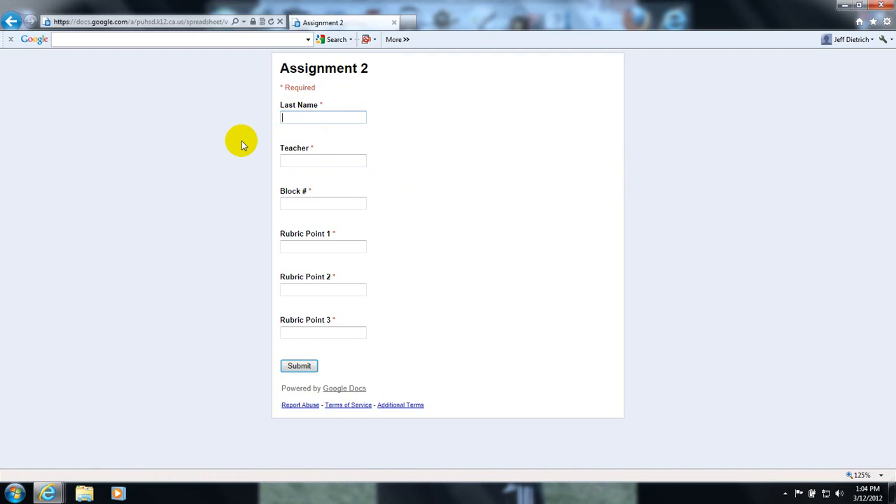
type("Evans")
key("Tab")
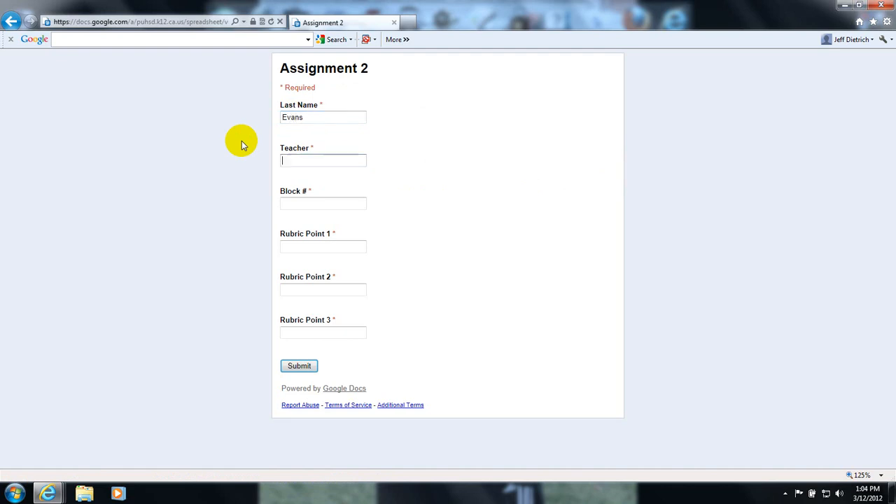
type("Dietrich")
key("Tab")
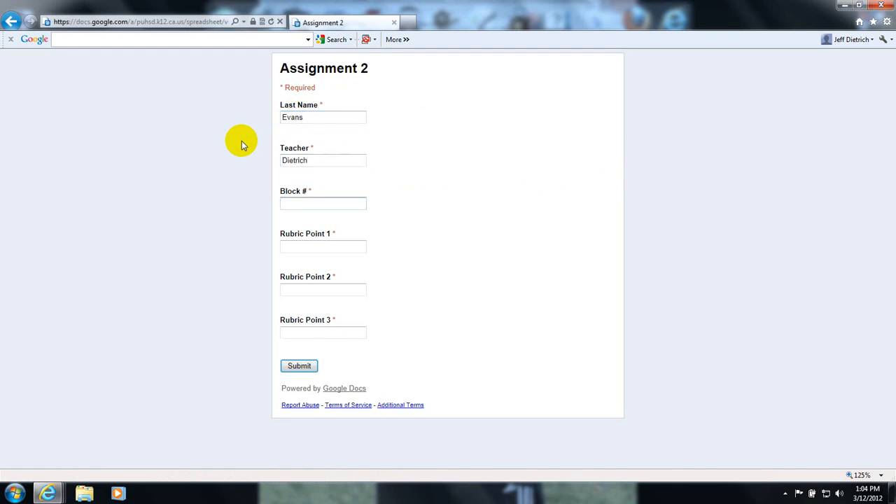
type("1")
key("Tab")
type("3")
key("Tab")
type("5")
key("Tab")
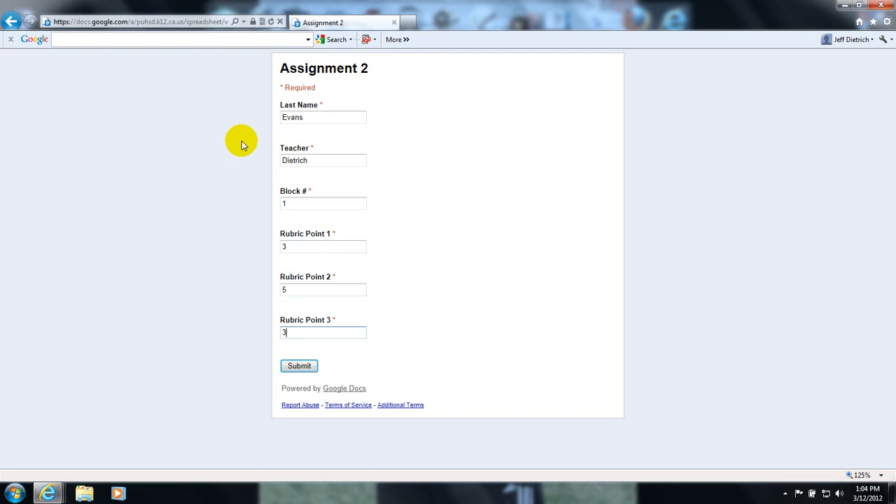
left_click(298, 371)
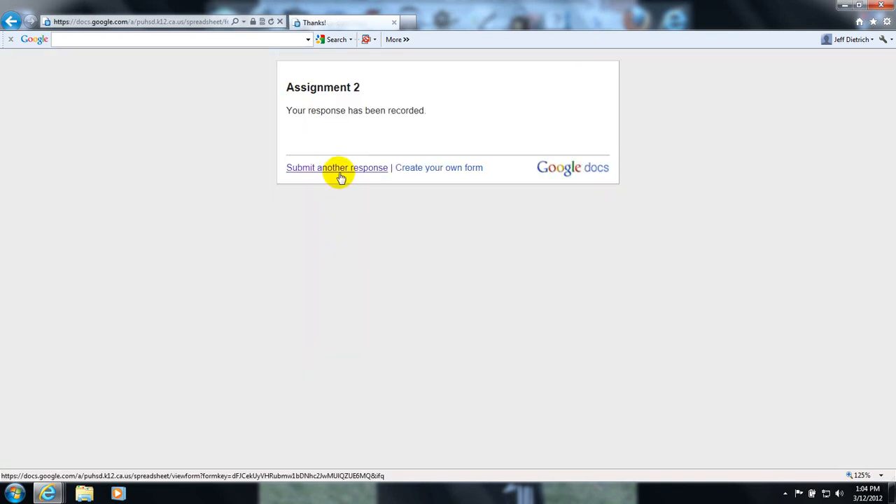
- Submit another response with a sample last name, the teacher's name, block 2, and rubric point scores 5, 2 and 4
left_click(339, 171)
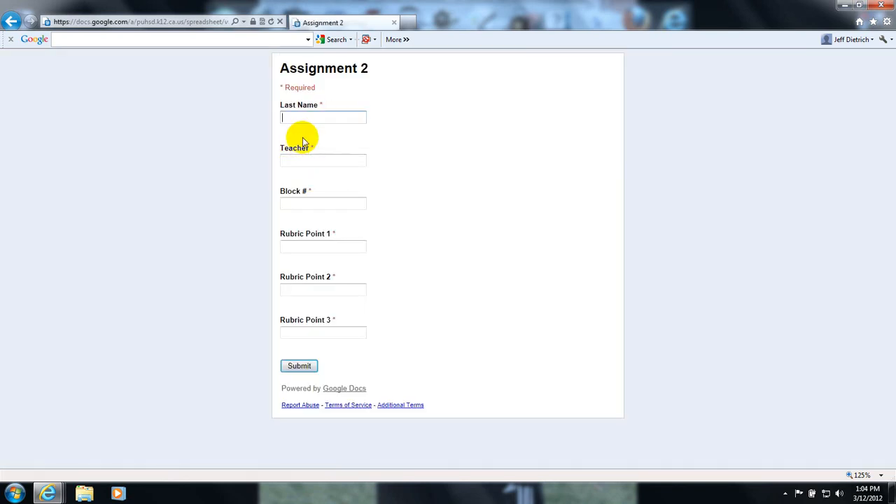
key("Tab")
type("Dietrich")
key("Tab")
type("2")
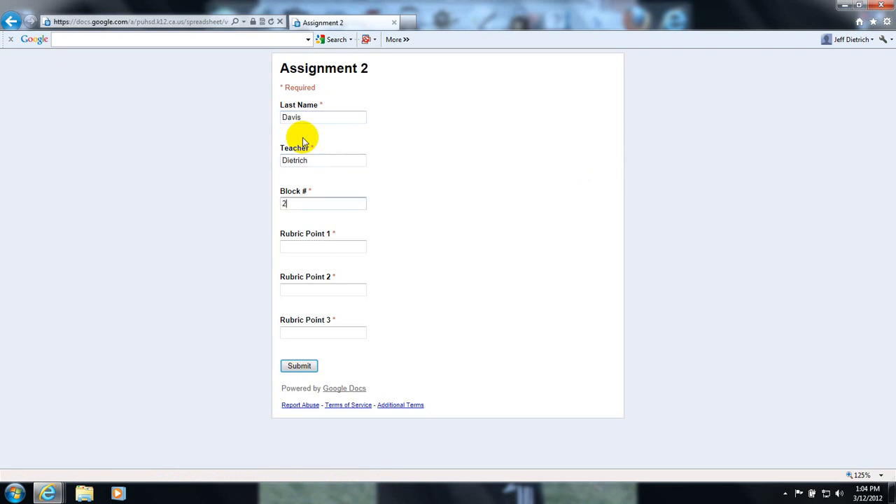
key("Tab")
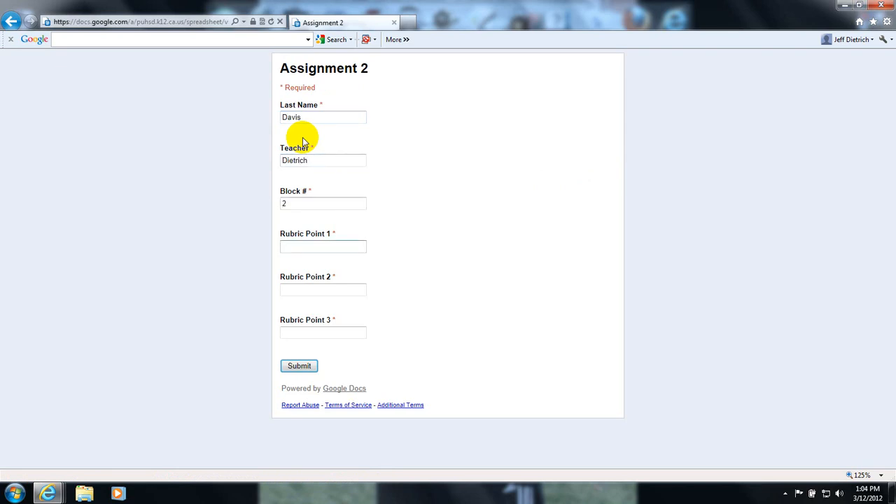
type("5")
key("Tab")
type("2")
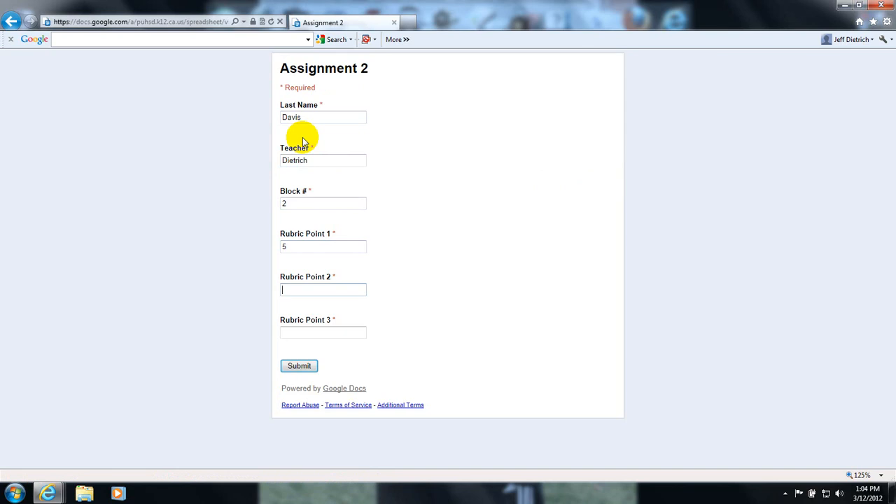
key("Tab")
type("4")
key("Tab")
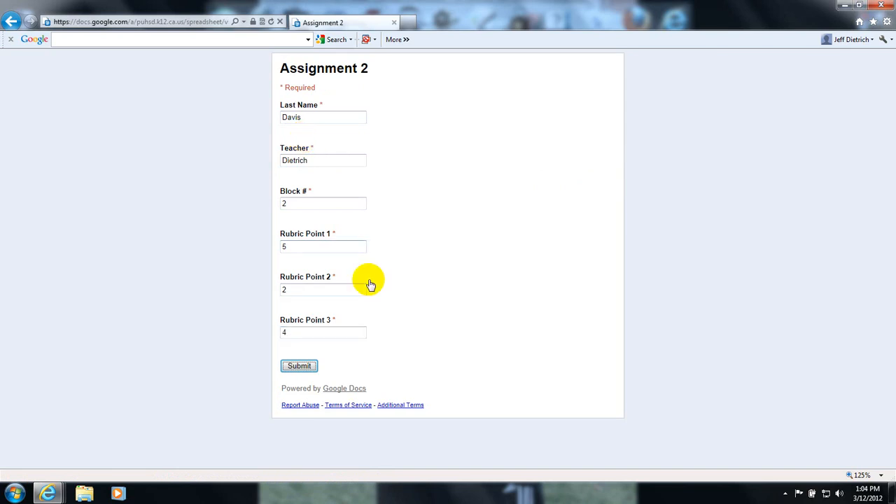
left_click(292, 369)
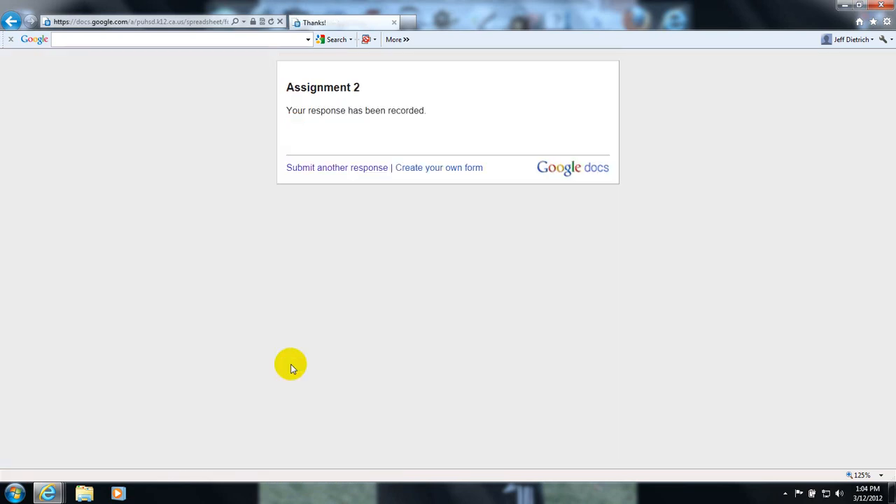
- Submit another response with a sample last name, the teacher's name, block 2, and rubric point scores 4, 3 and 1
left_click(299, 171)
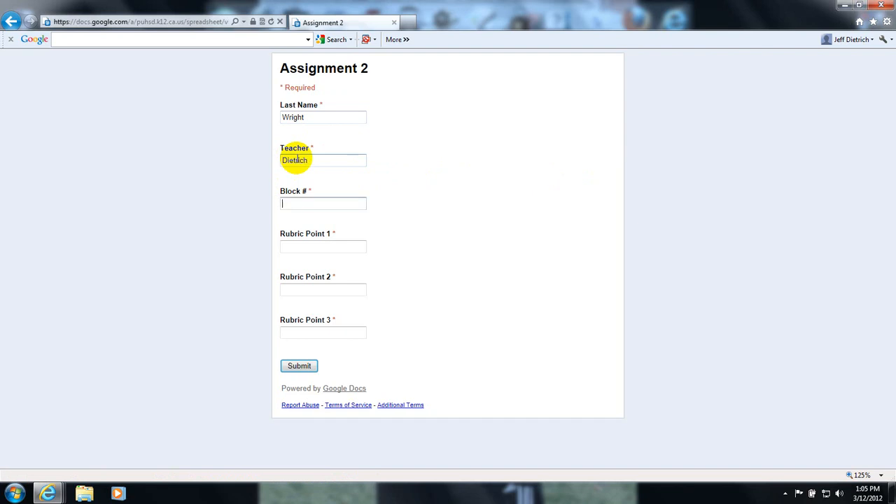
key("Tab")
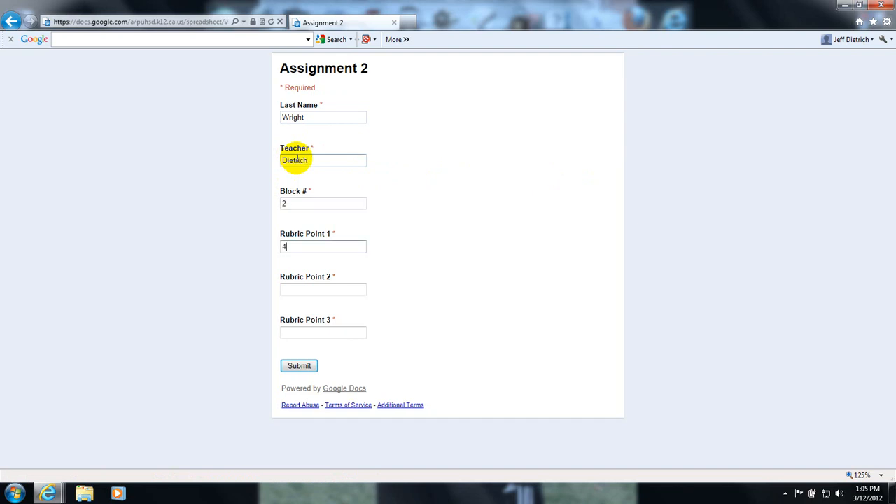
key("Tab")
type("3")
key("Tab")
left_click(299, 364)
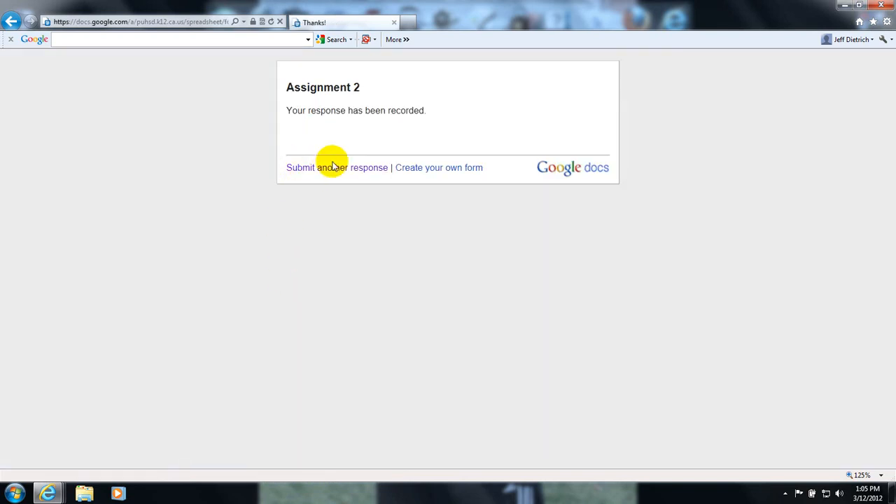
- Submit another response with a sample last name, the teacher's name, block 3, and rubric point scores 2, 1 and 3
left_click(325, 172)
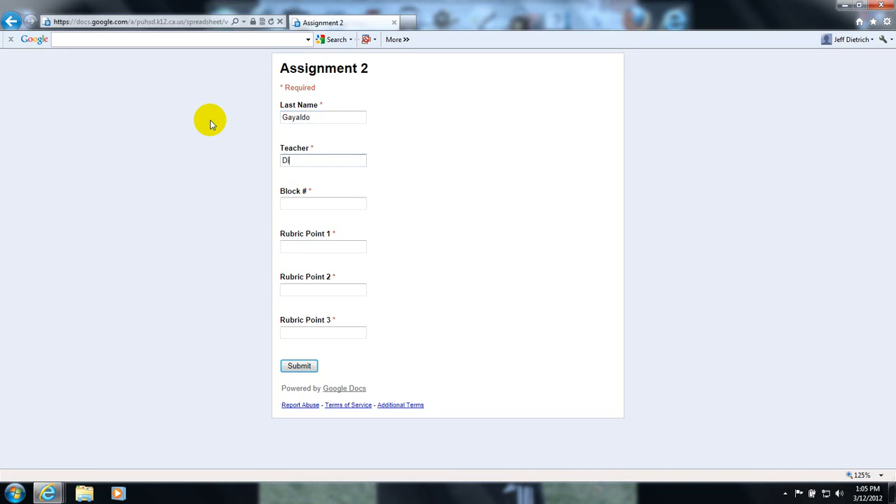
type("Dietrich")
key("Tab")
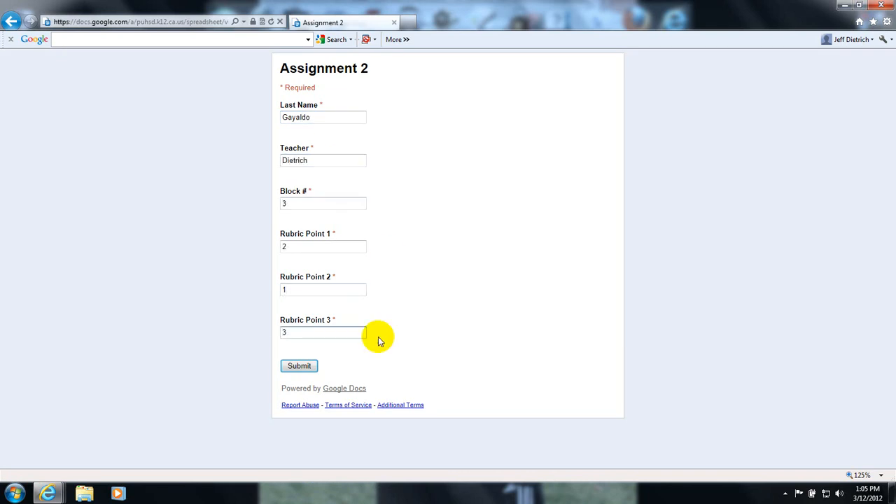
left_click(296, 371)
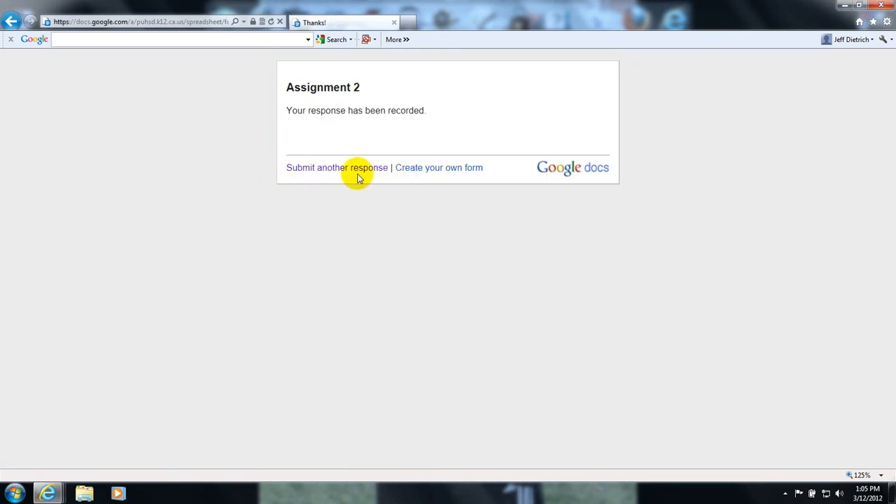
- Close the live form and open the Assignment 2 spreadsheet from the Docs list in a maximized window
left_click(396, 23)
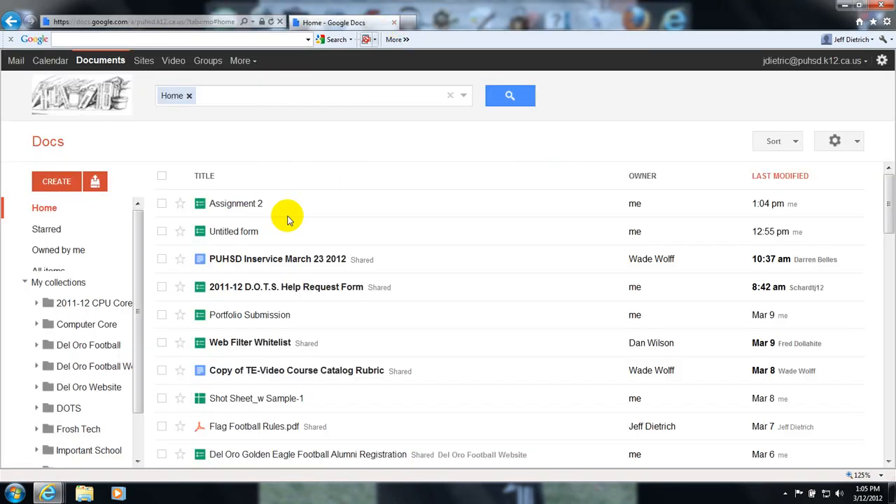
left_click(240, 204)
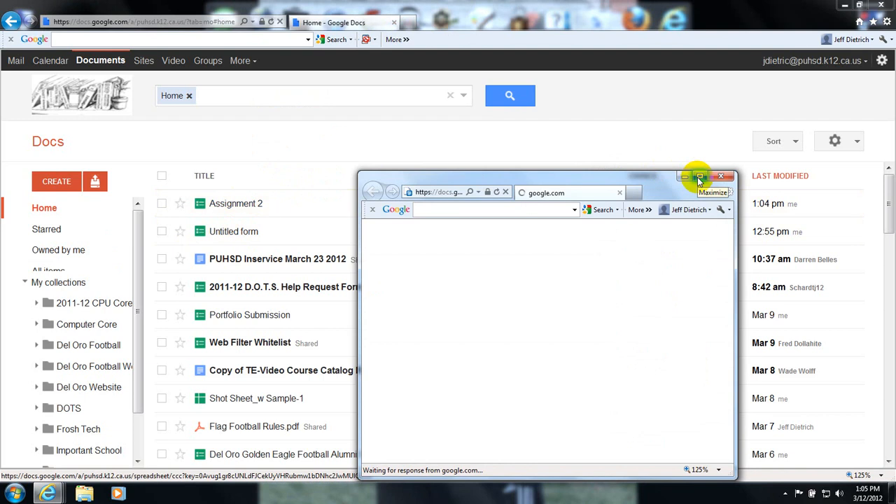
left_click(699, 177)
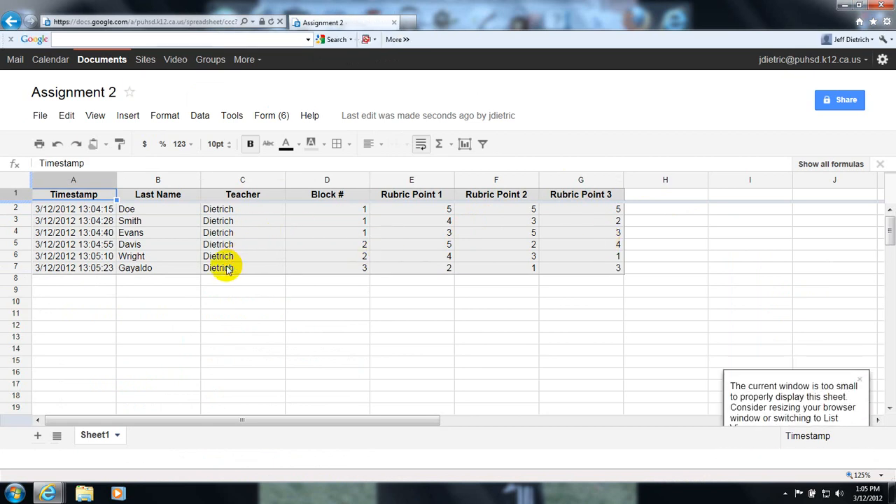
- Download the Assignment 2 response sheet in Excel format and open Assignment 2.xls in Microsoft Excel
left_click(40, 118)
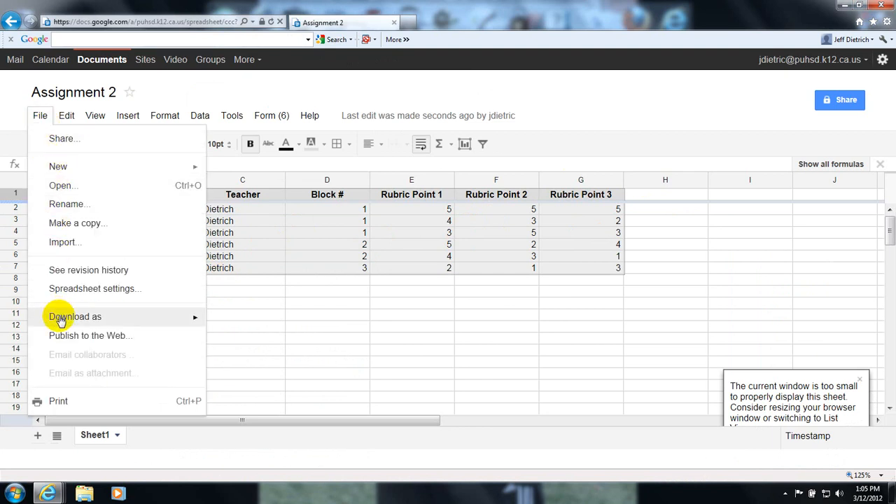
mouse_move(78, 321)
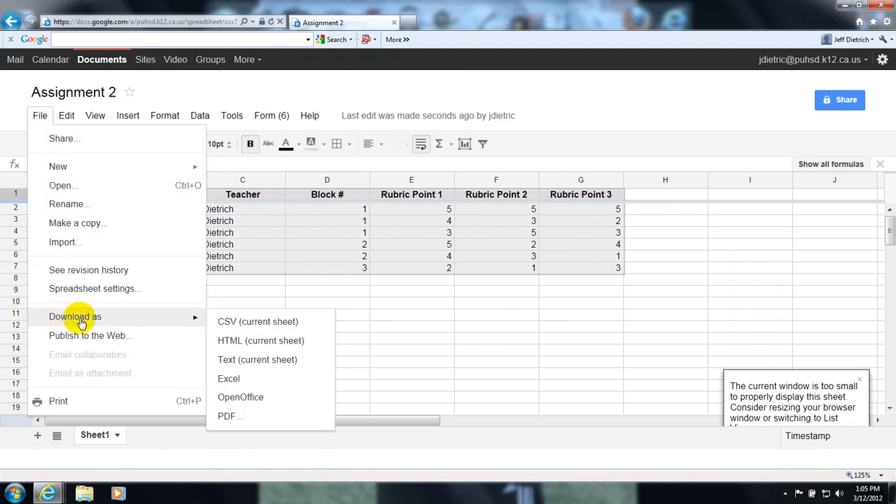
left_click(229, 379)
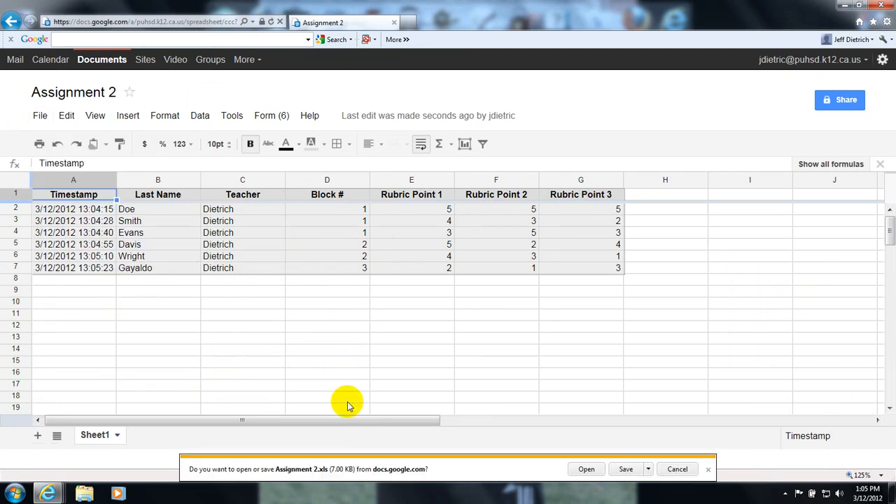
left_click(587, 470)
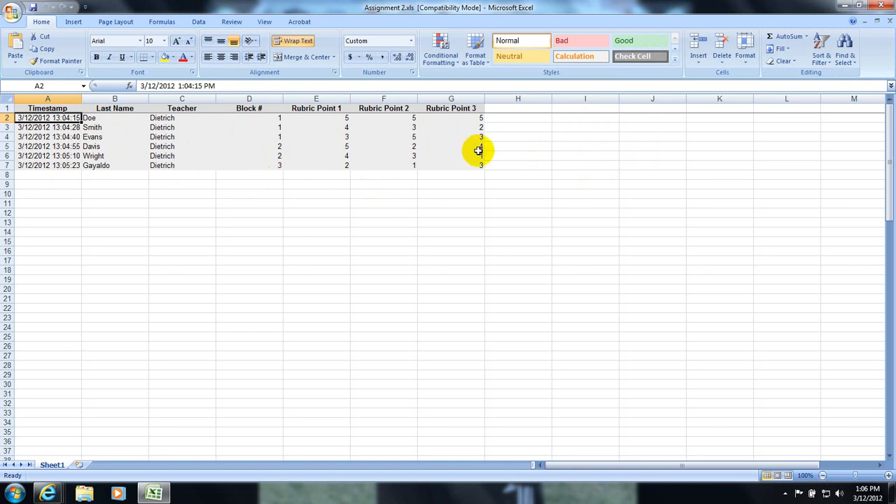
- Add the column heading "Total" in cell H1, beside Rubric Point 3
left_click(515, 118)
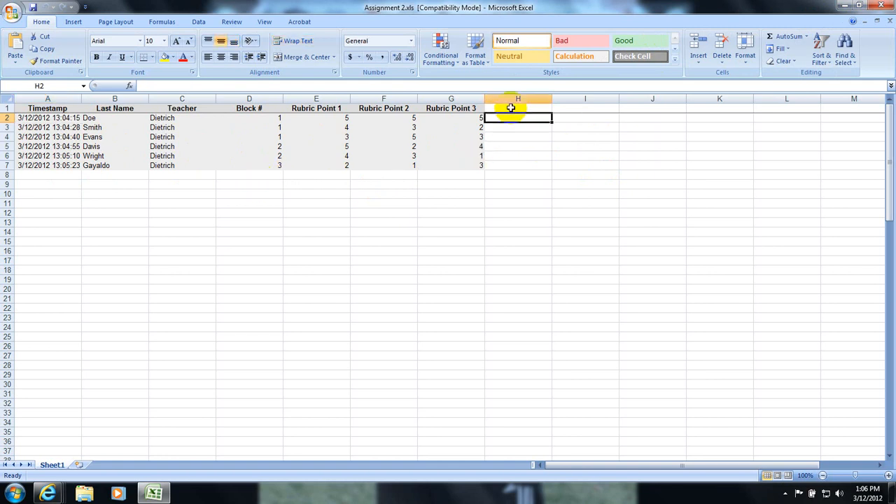
left_click(512, 143)
left_click(512, 109)
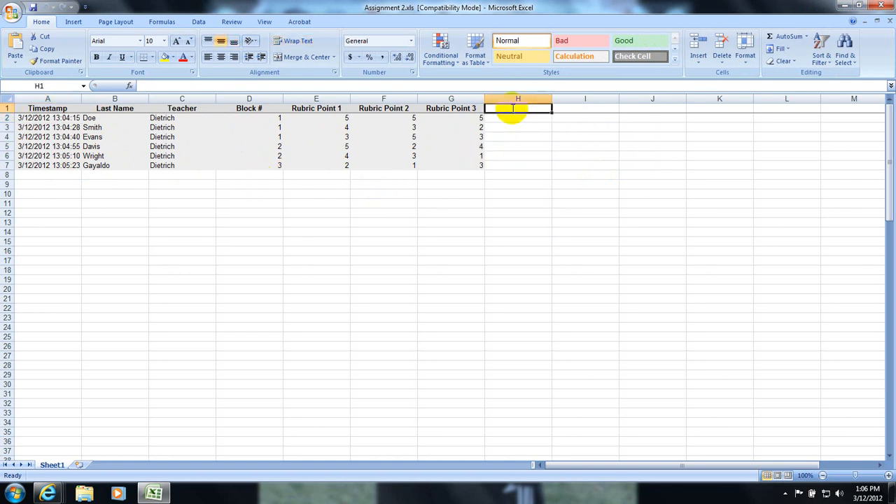
type("Total")
key("Return")
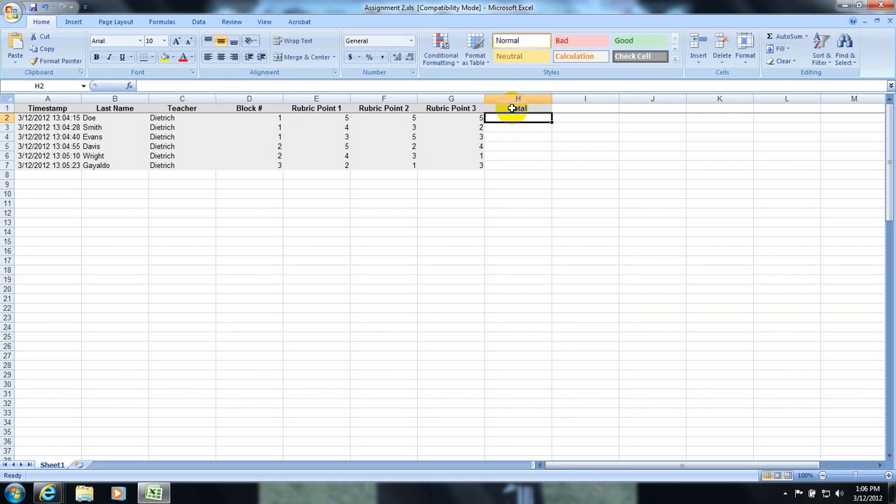
- Calculate the first student's total in H2 with the SUM function over rubric scores E2:G2
type("=")
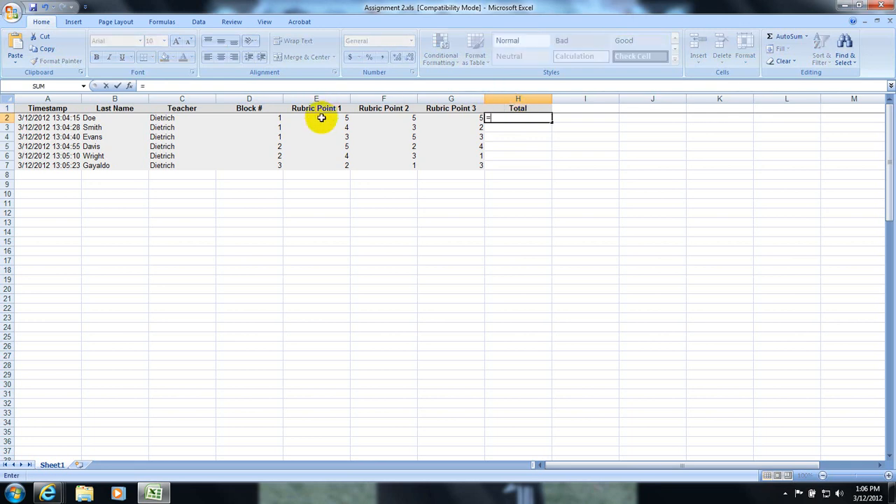
left_click(129, 85)
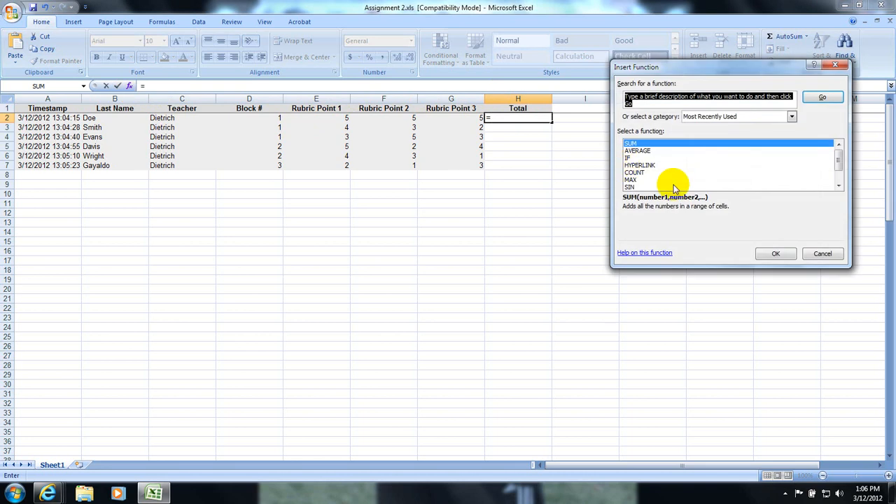
left_click(774, 253)
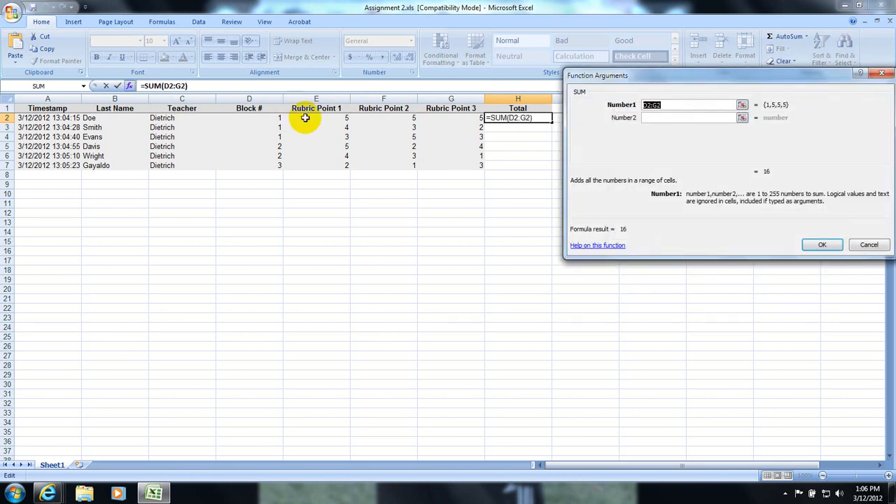
left_click_drag(305, 119, 463, 119)
left_click(819, 244)
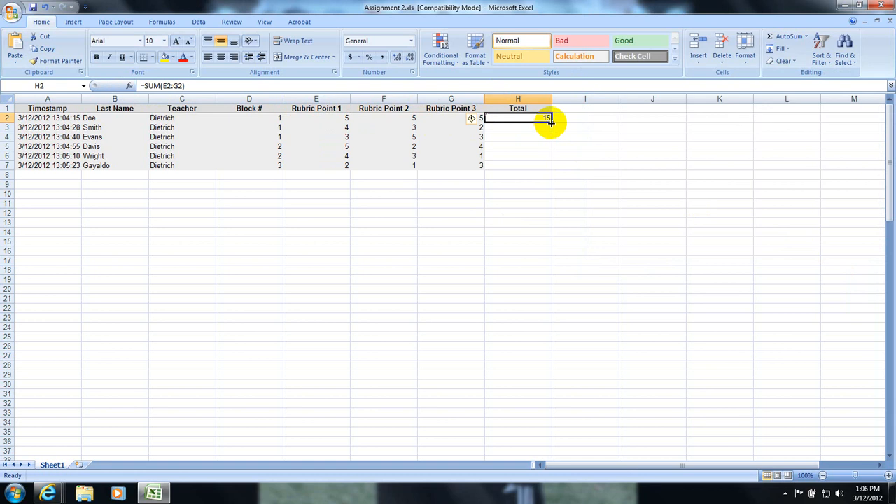
- Fill the total formula from H2 down to H7 and check the copied formulas
left_click_drag(550, 123, 544, 170)
left_click(525, 193)
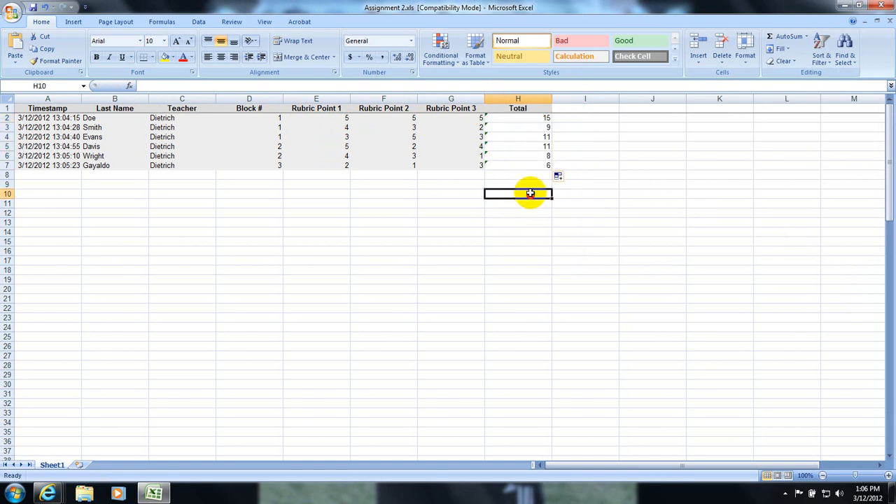
left_click(520, 118)
left_click(519, 126)
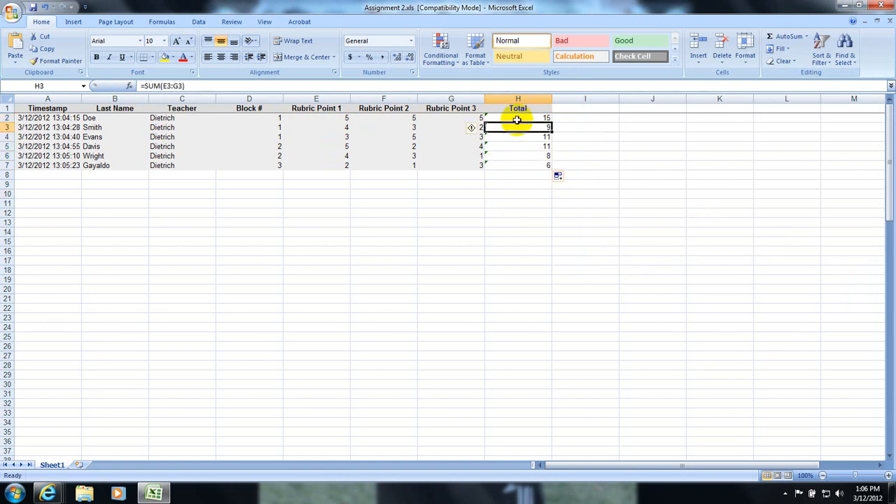
left_click(518, 152)
- Add the column heading "Grade" in cell I1, beside Total
left_click(584, 110)
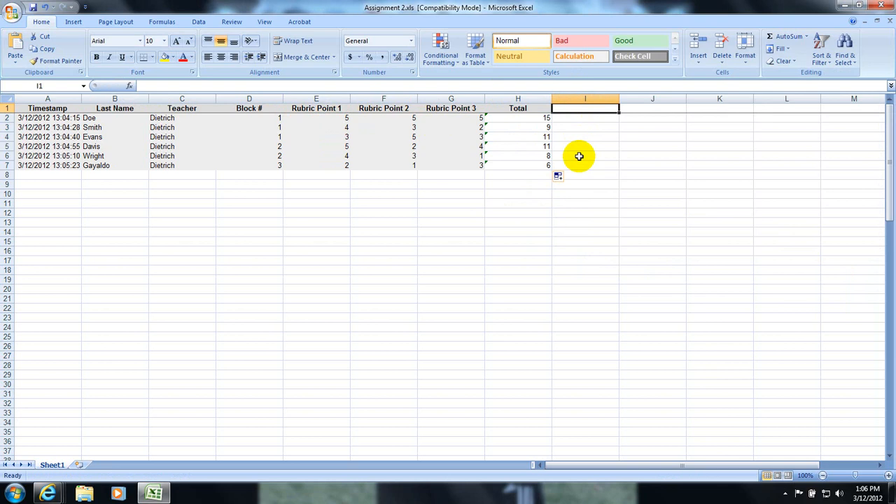
type("Grade")
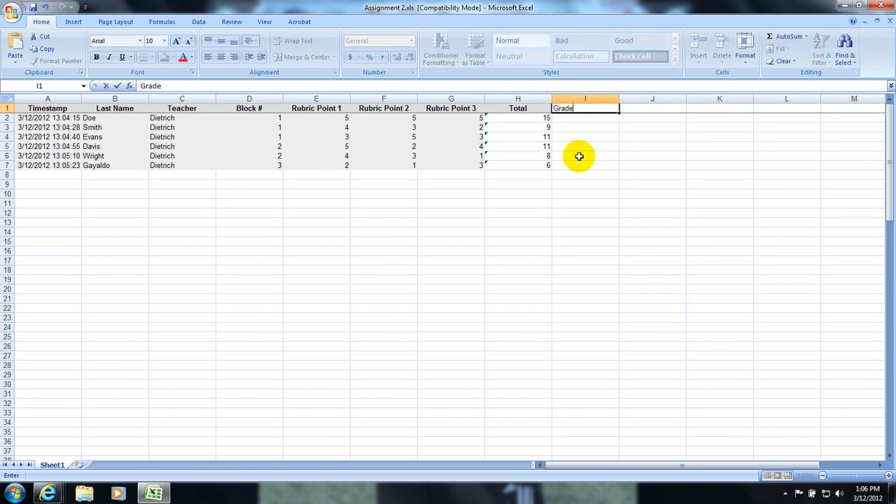
key("Return")
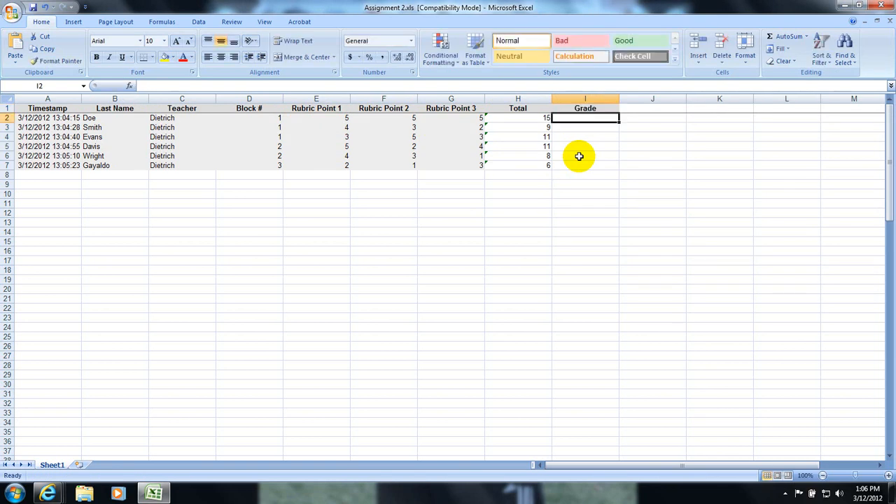
- Enter the grade formula =H2/15 in I2 and fill it down to I7
type("=H2")
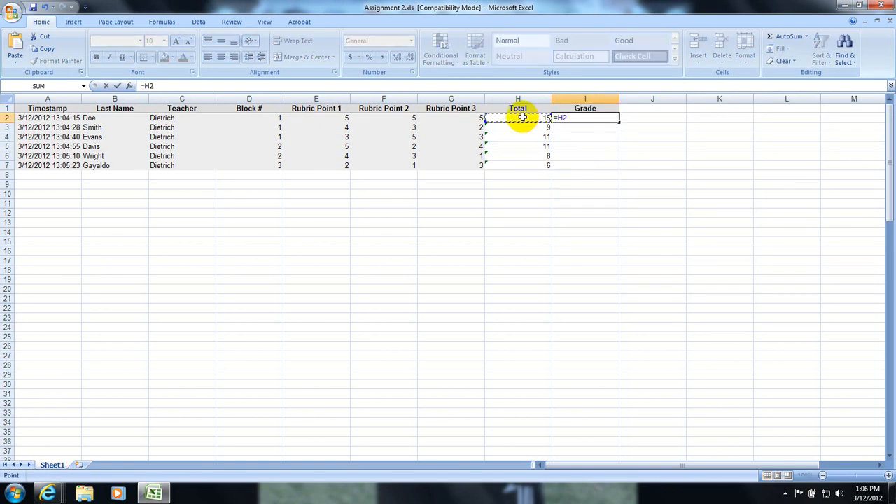
type("/15")
key("Return")
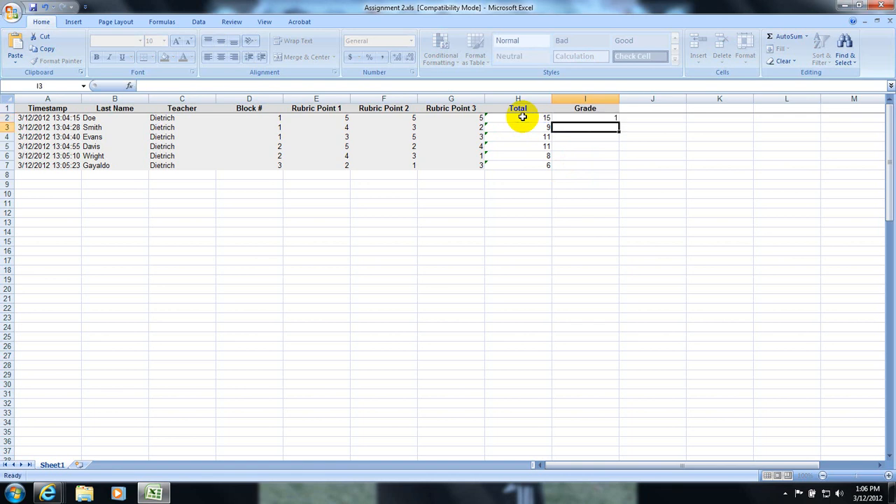
key("Up")
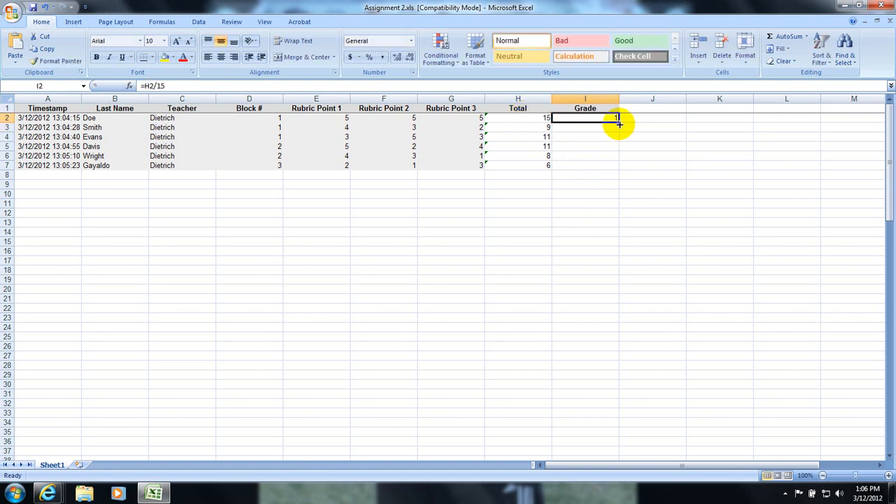
left_click_drag(620, 122, 620, 166)
left_click(582, 198)
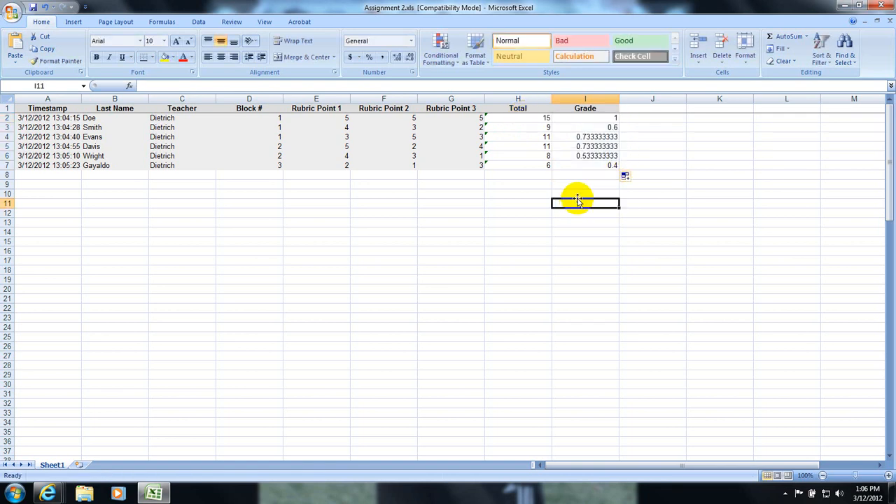
- Format the whole Grade column as Percentage with 2 decimal places
right_click(590, 99)
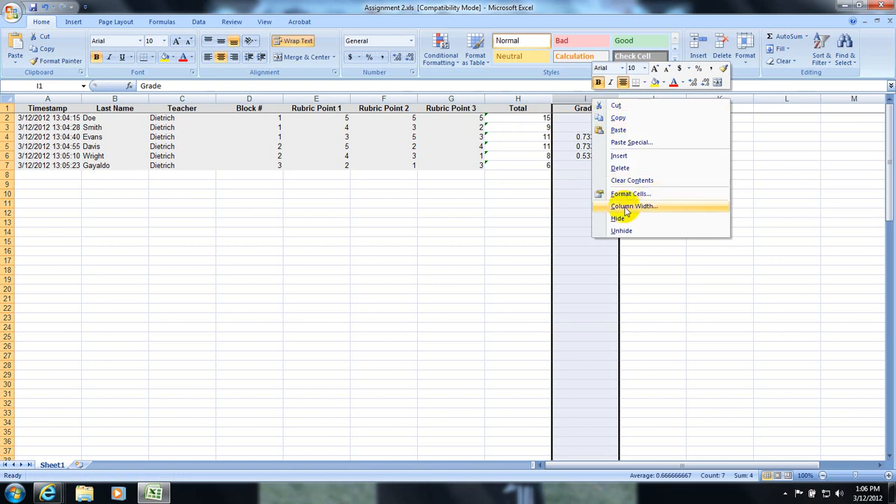
key("Escape")
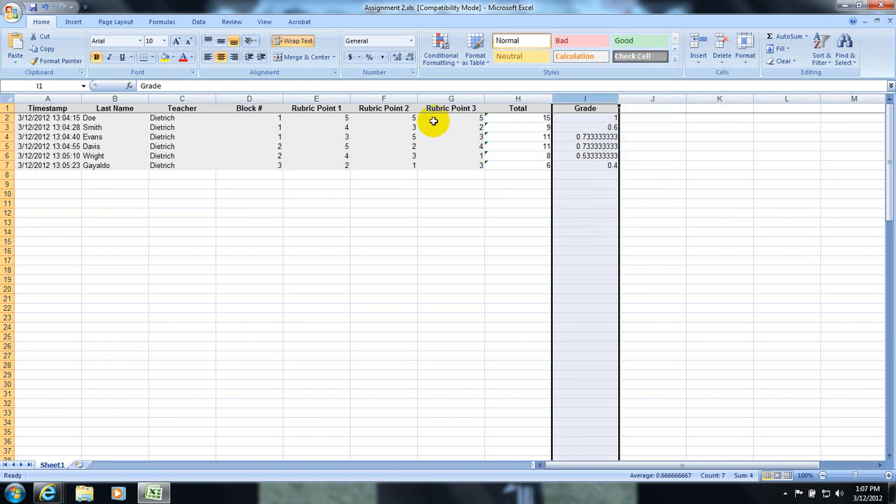
key("ctrl+1")
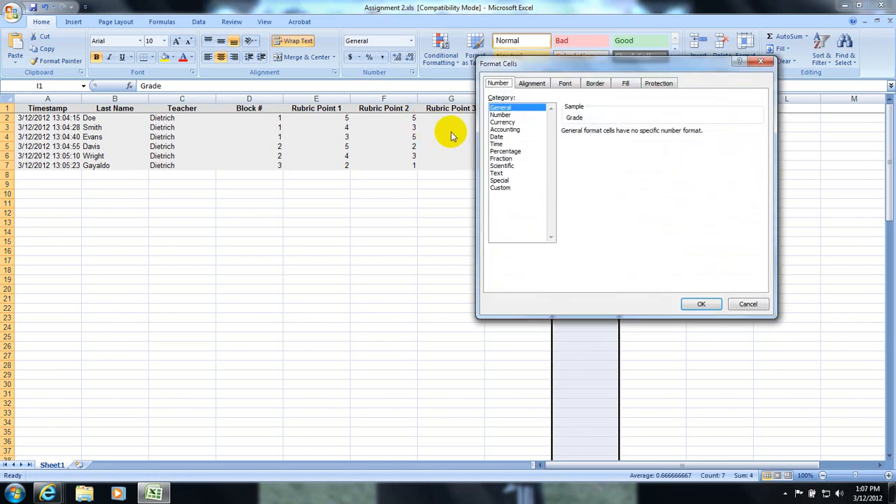
left_click(504, 151)
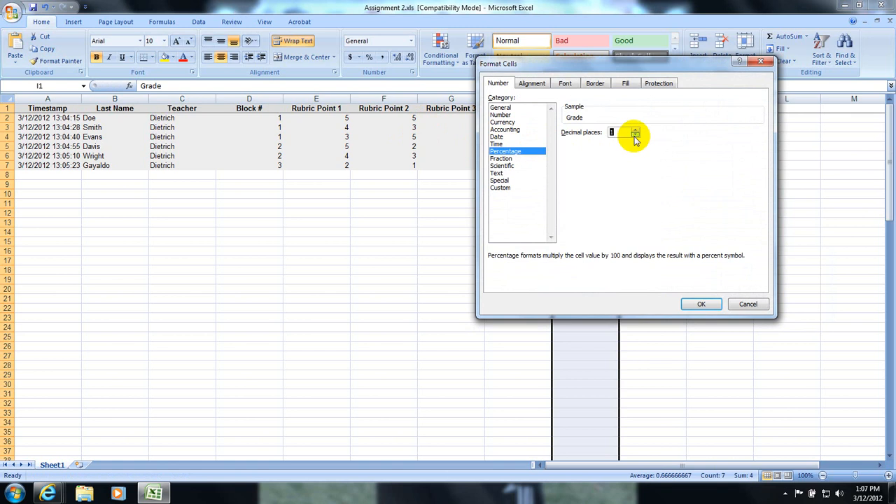
left_click(708, 304)
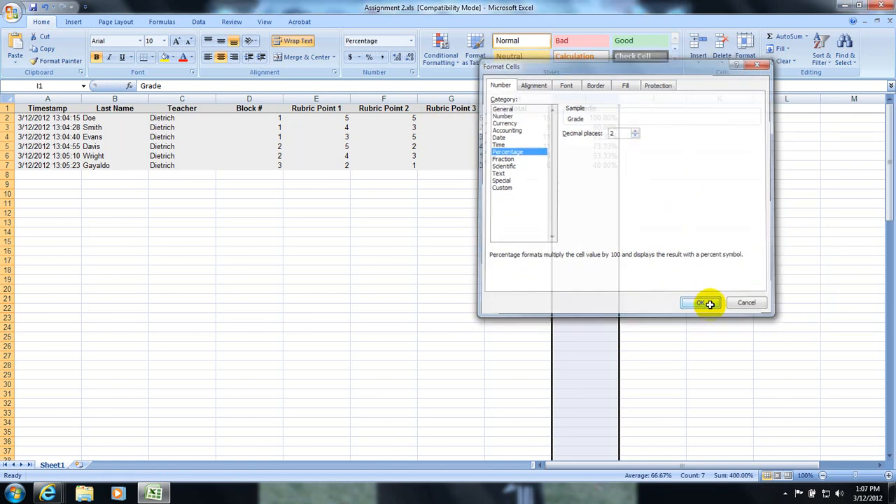
left_click(658, 247)
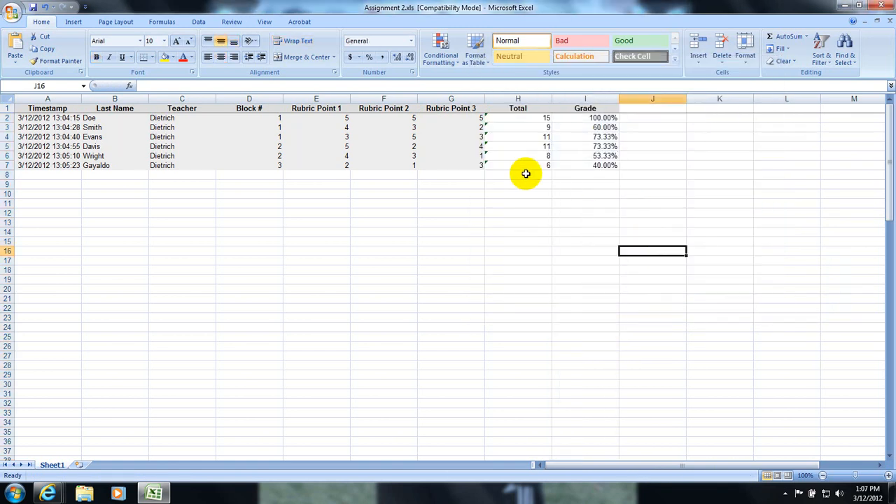
- Examine individual students' grades in column I and compare them with their rubric point scores
left_click(118, 116)
left_click(595, 118)
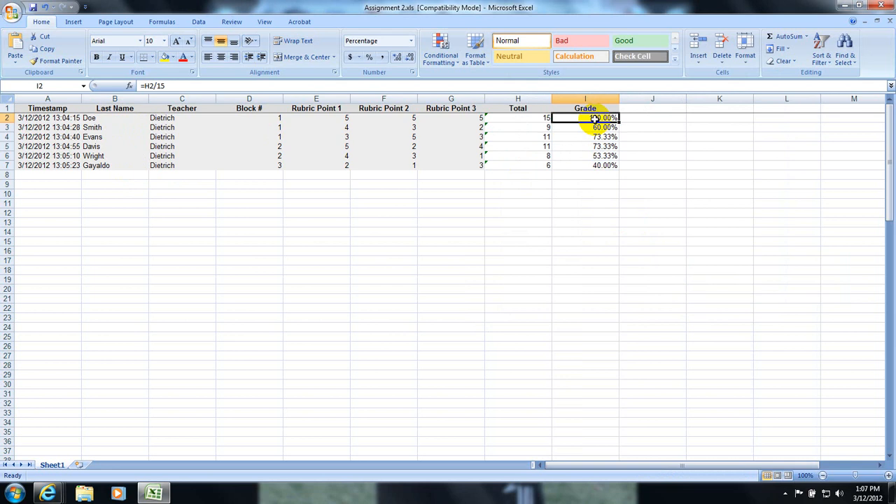
left_click(586, 136)
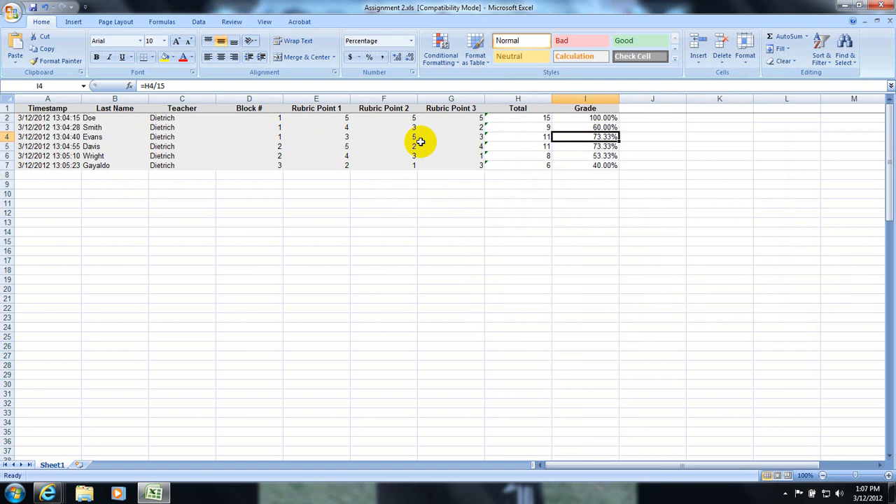
left_click(591, 127)
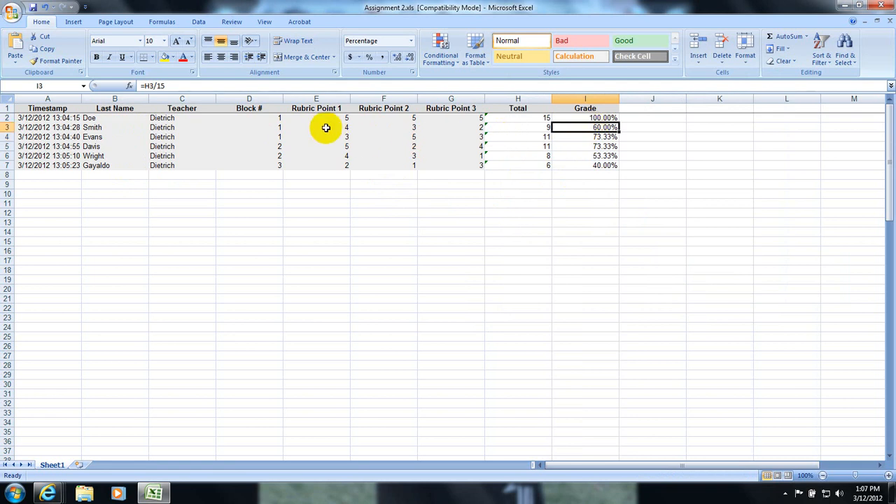
left_click(470, 129)
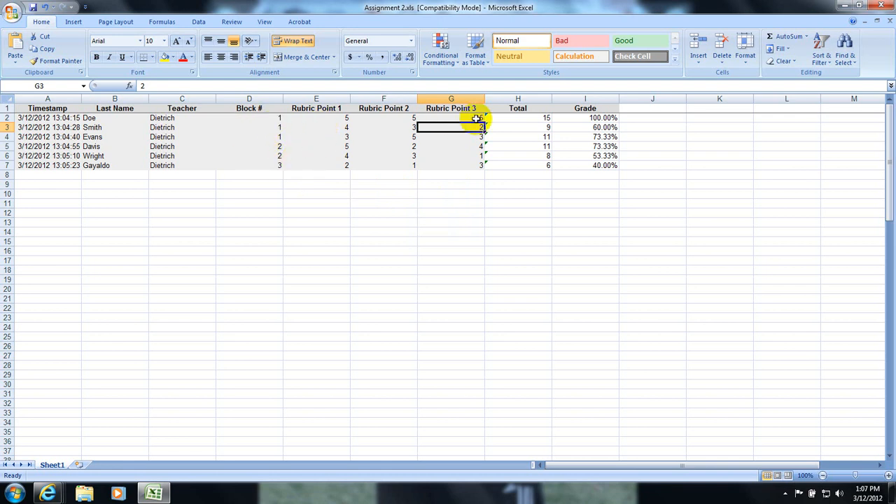
left_click(462, 184)
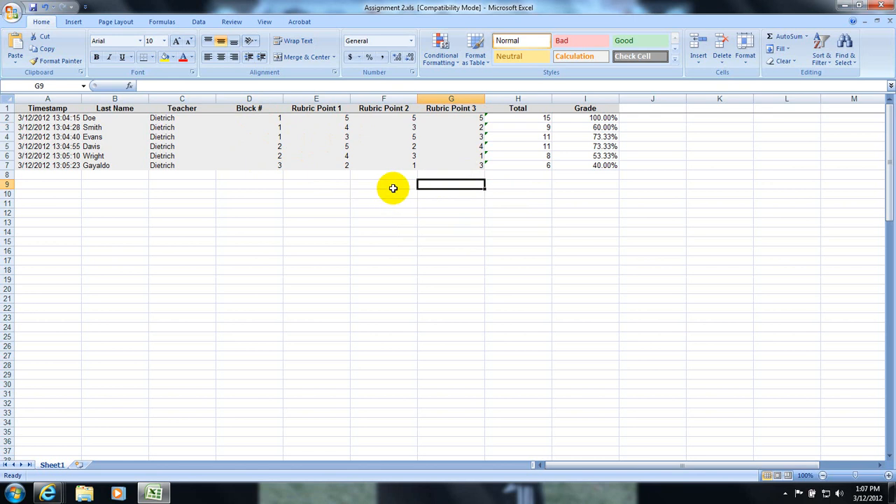
- Sum the Rubric Point 1 scores E2:E7 in cell E9 and fill the formula across to G9
left_click(299, 185)
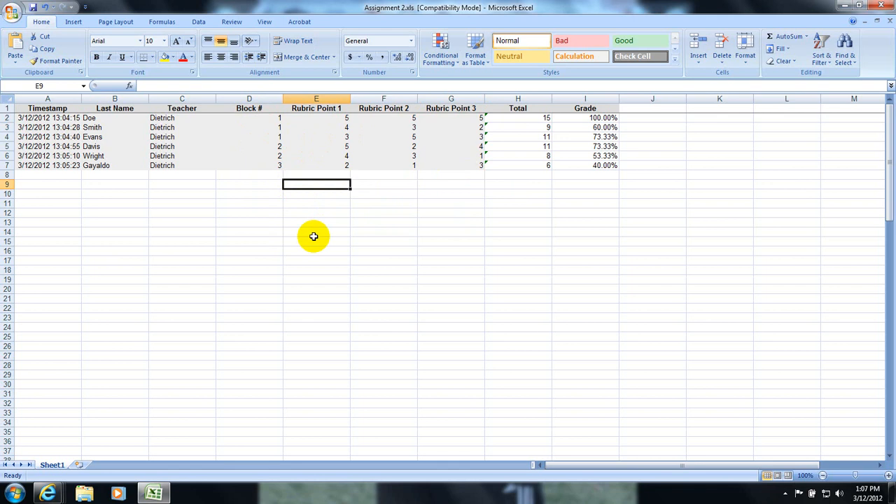
type("=")
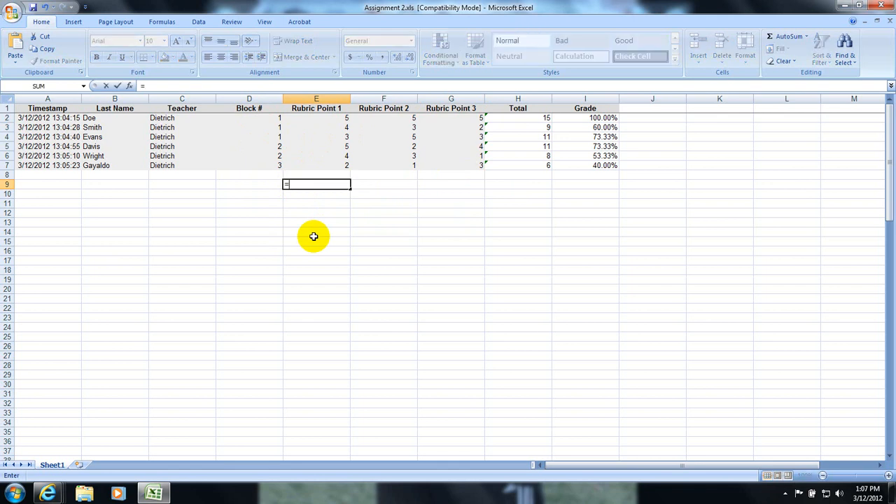
left_click(130, 85)
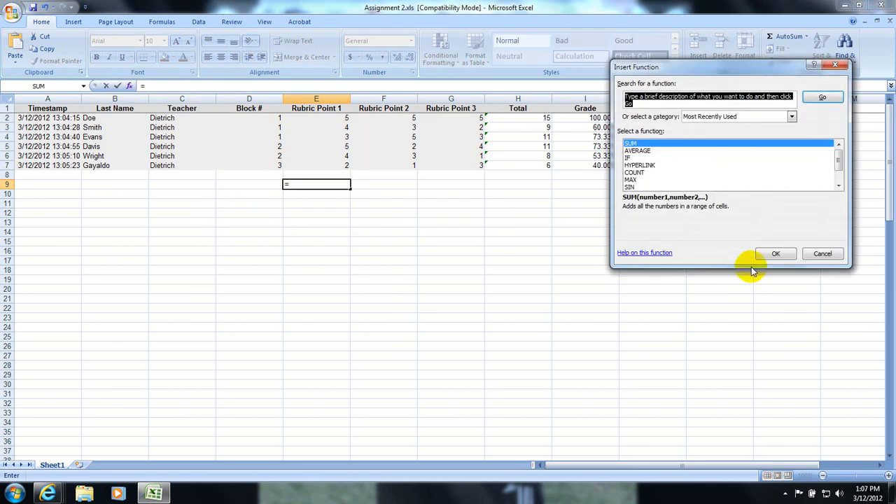
left_click(775, 255)
left_click_drag(343, 119, 336, 165)
left_click(765, 245)
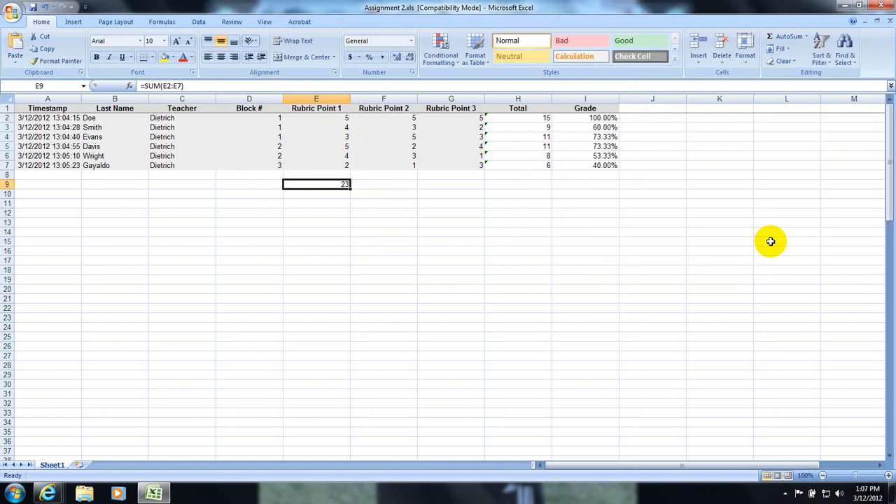
left_click_drag(349, 186, 470, 188)
left_click(406, 232)
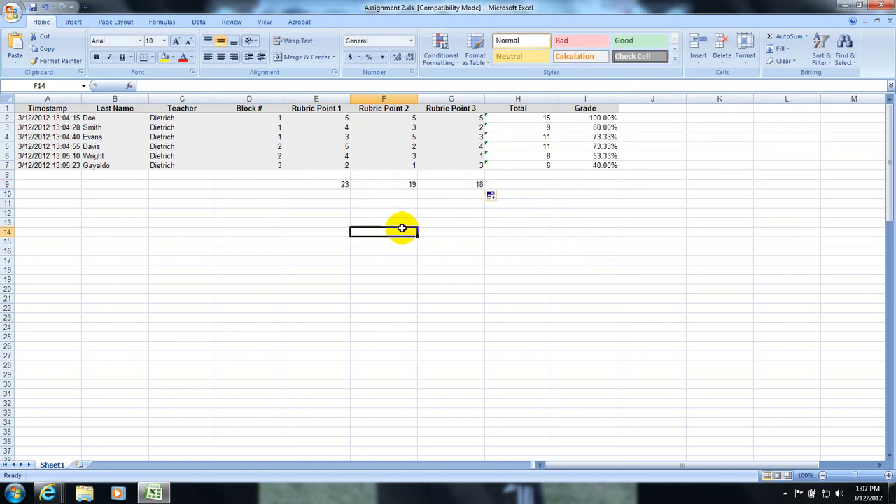
- Enter the formula =E9/30 in E10 and fill it across to G10 for the other rubric points
left_click(308, 195)
type("=")
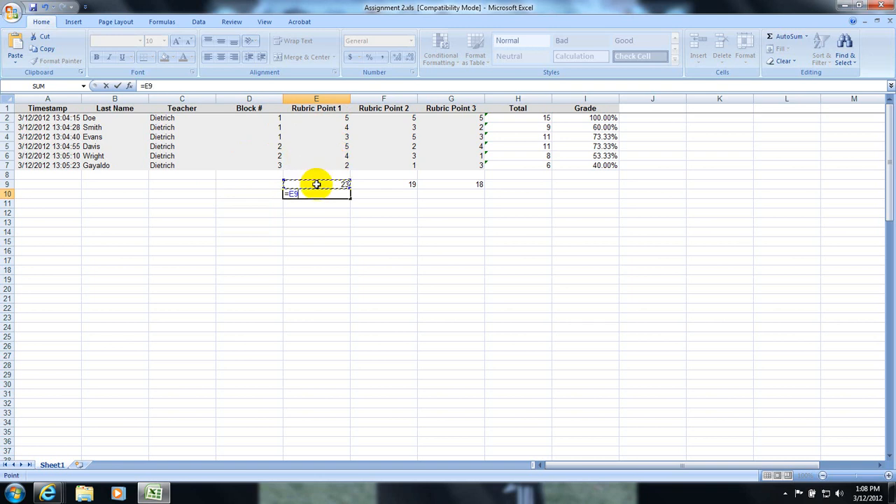
key("ctrl+Return")
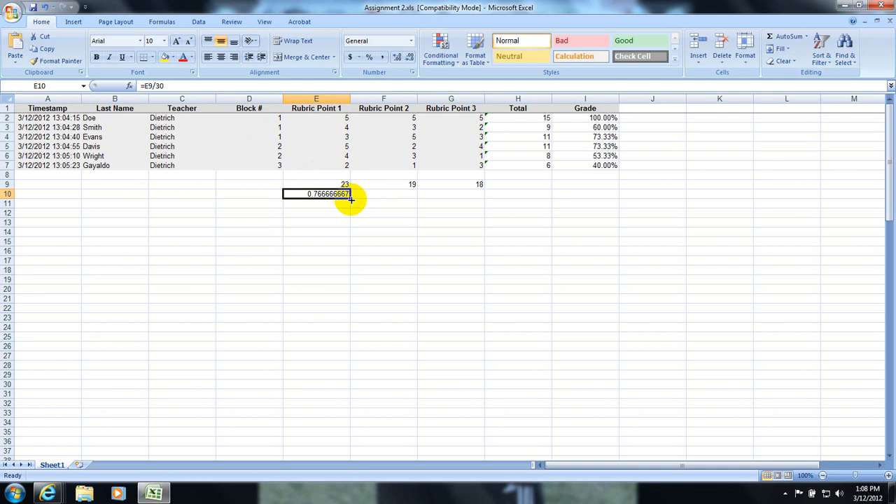
left_click_drag(350, 198, 469, 201)
left_click(386, 240)
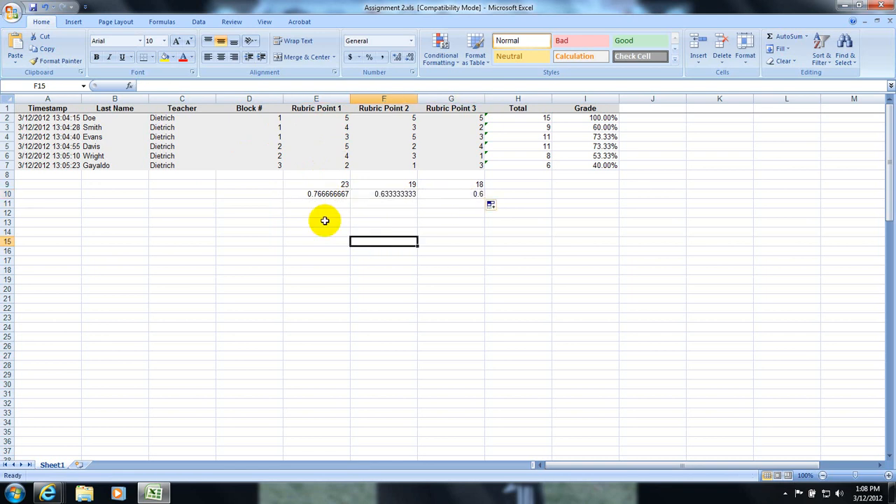
- Format cells E10:G10 as Percentage with 2 decimal places
left_click_drag(310, 195, 444, 195)
right_click(444, 195)
left_click(475, 329)
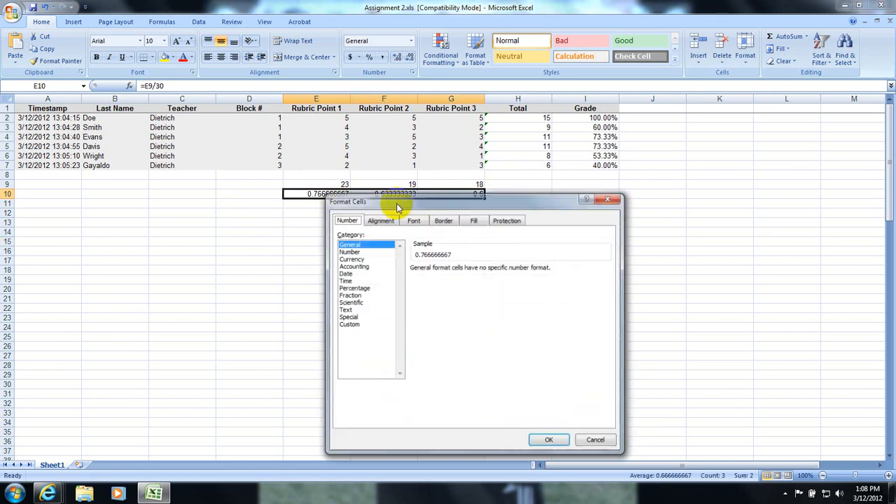
left_click(353, 288)
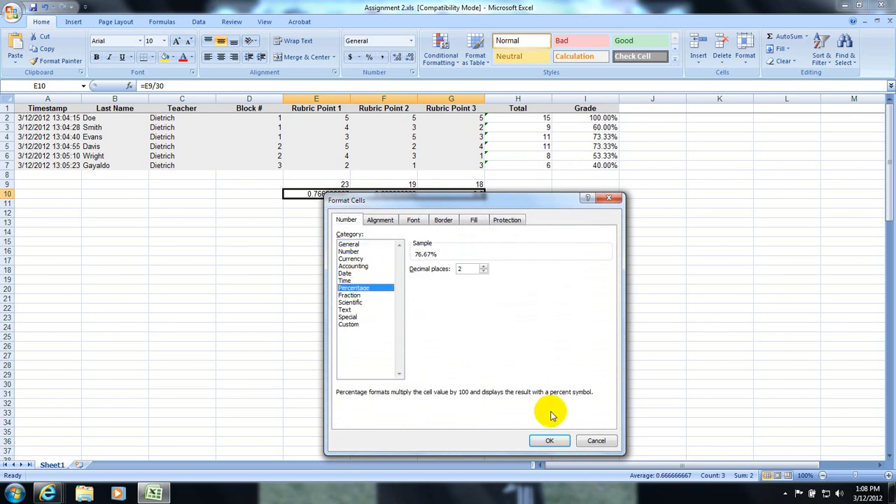
left_click(547, 440)
left_click(385, 297)
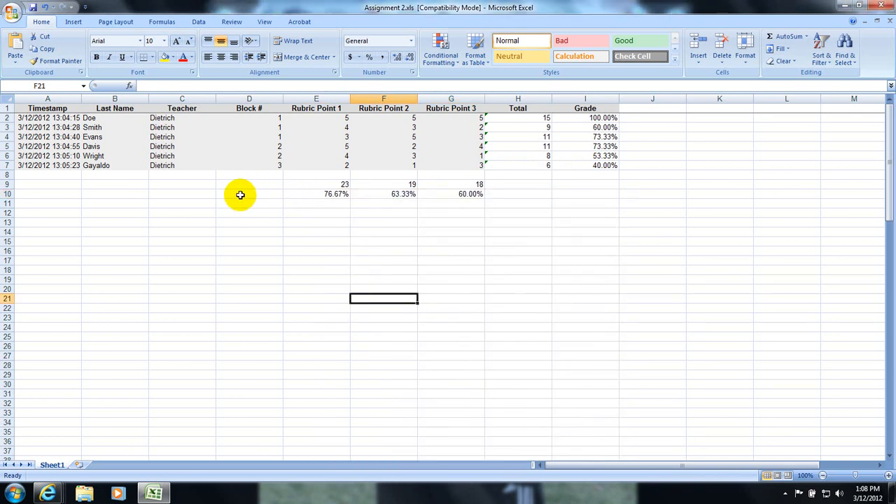
- Examine the percentages for Rubric Points 1, 2 and 3 in cells E10 to G10 against the scores above them
left_click(322, 197)
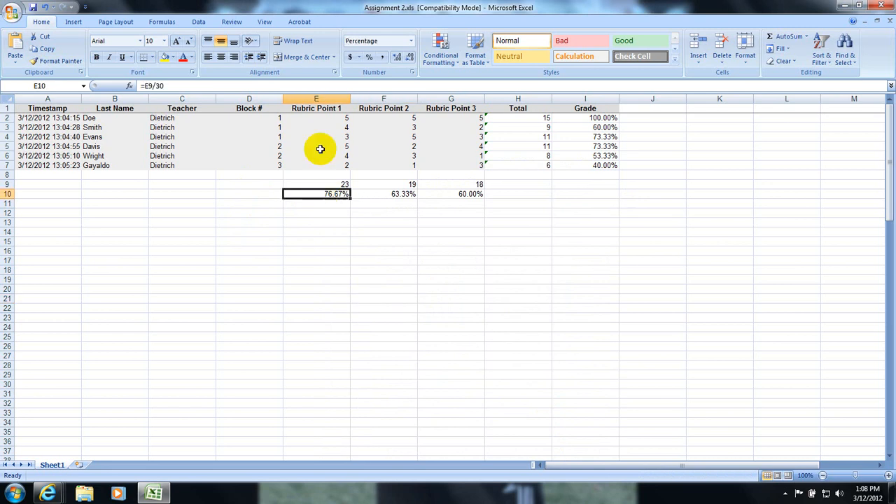
left_click(368, 197)
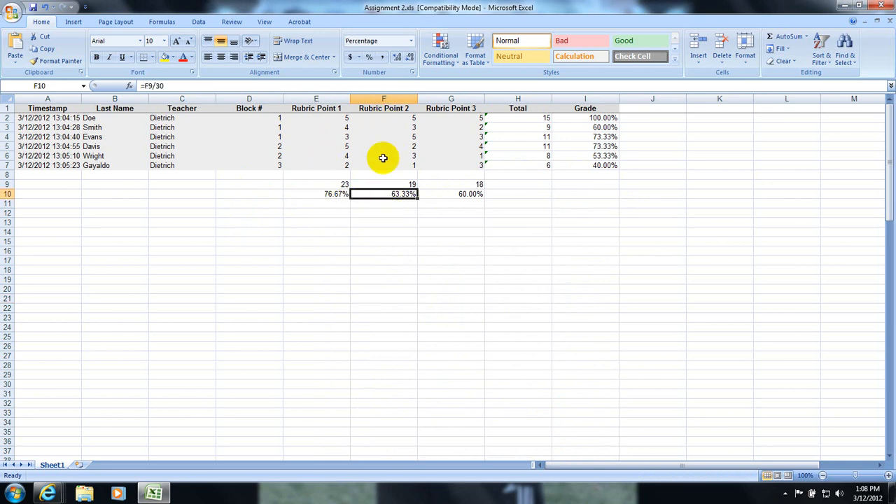
left_click(460, 194)
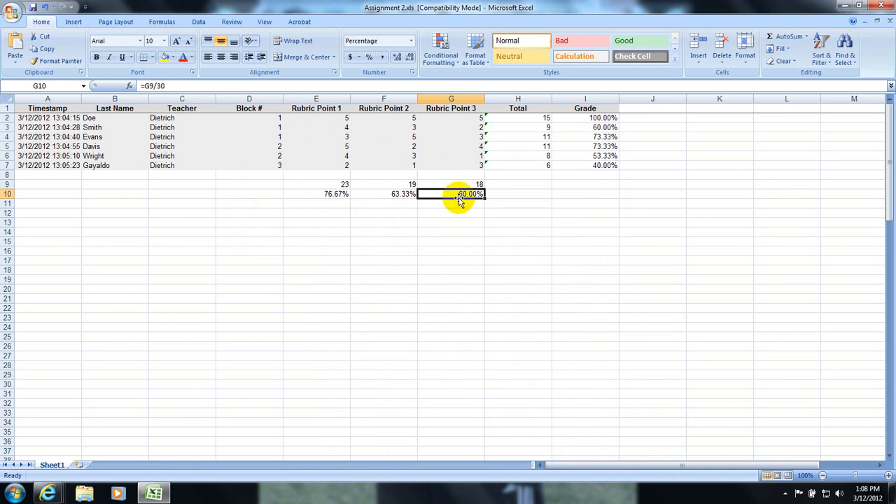
left_click(450, 202)
left_click(457, 195)
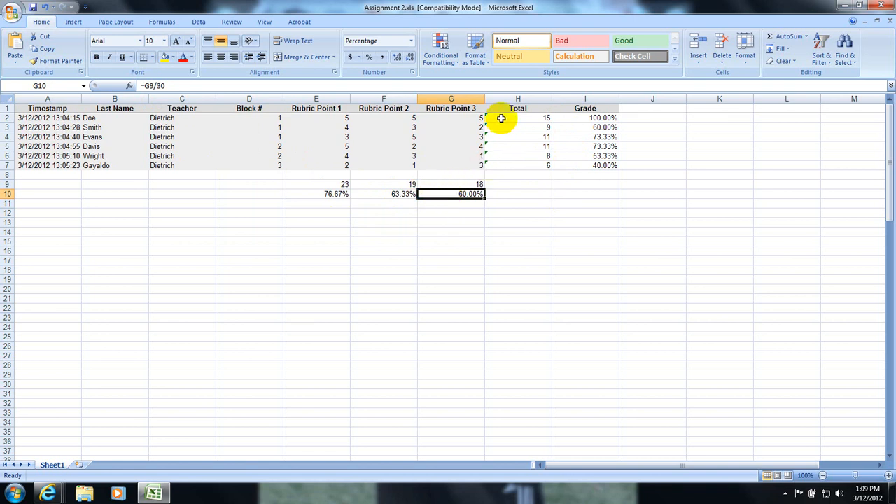
- Re-enter the Total in H2 as the SUM function over E2:G2 and fill it down to H7
left_click(501, 119)
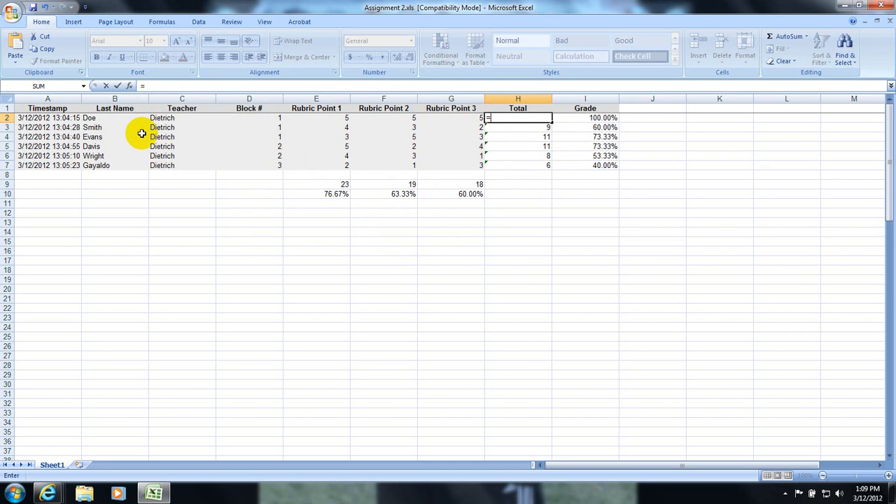
type("=")
left_click(131, 87)
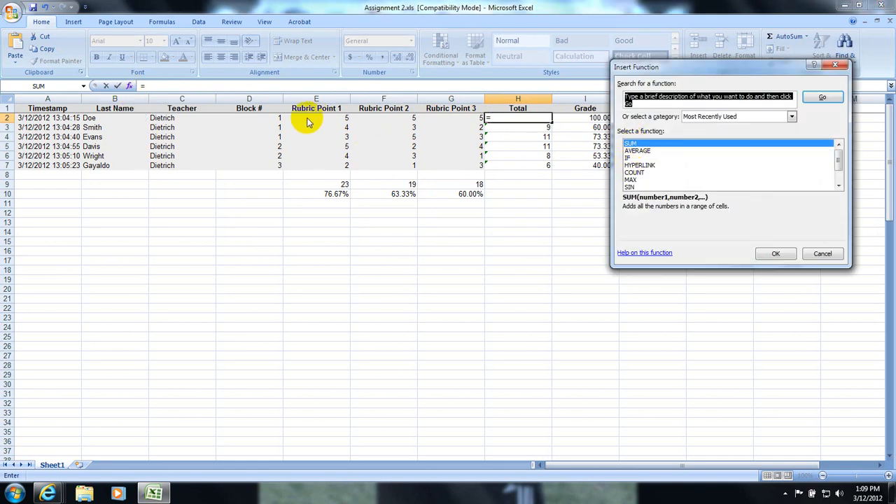
left_click(783, 255)
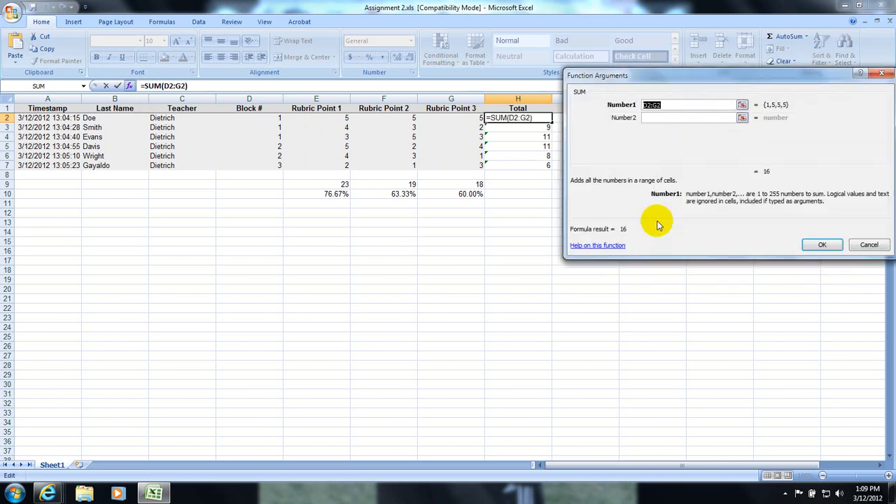
left_click(314, 120)
left_click_drag(314, 119, 462, 120)
left_click(822, 245)
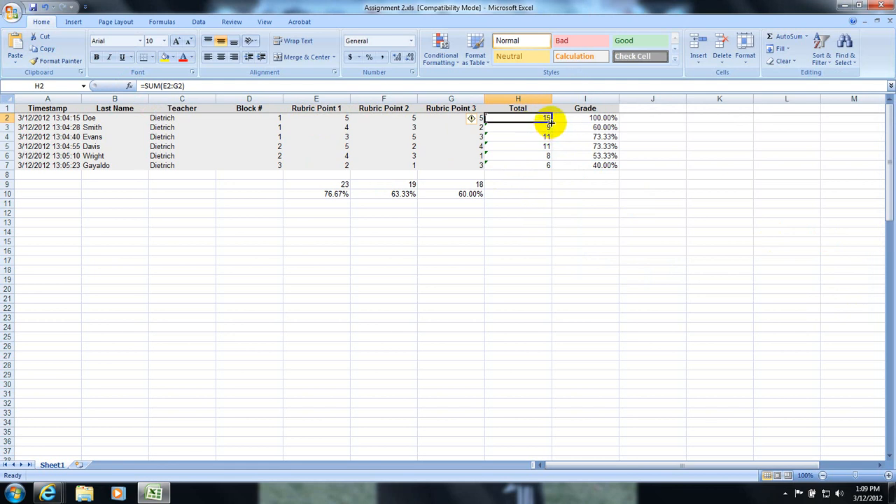
left_click_drag(550, 122, 546, 166)
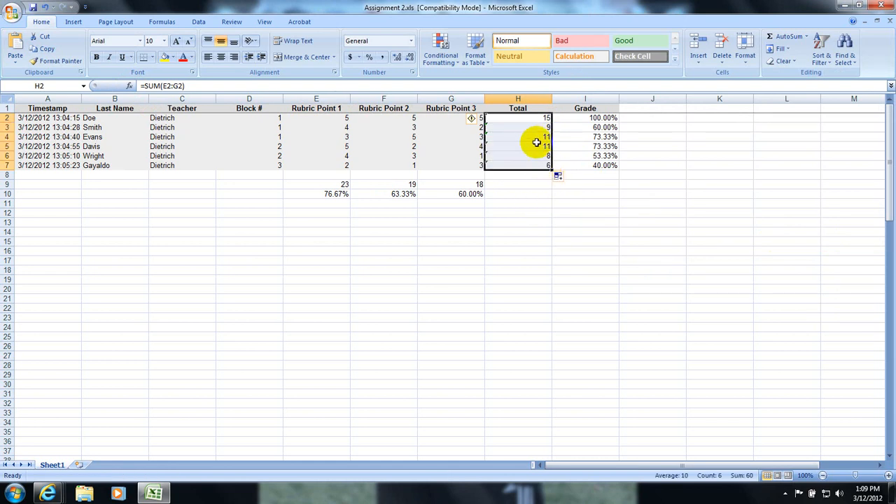
- Re-enter the Grade formula =H2/15 in I2 and fill it down to I7
left_click(576, 118)
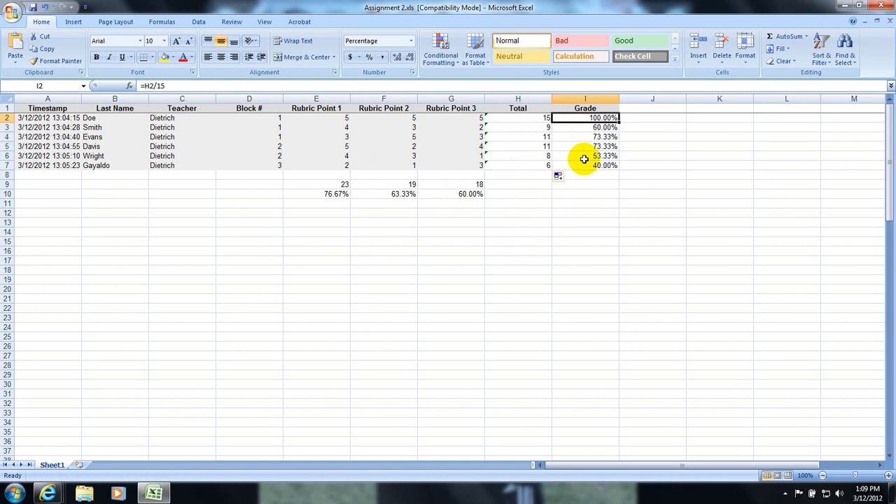
type("=")
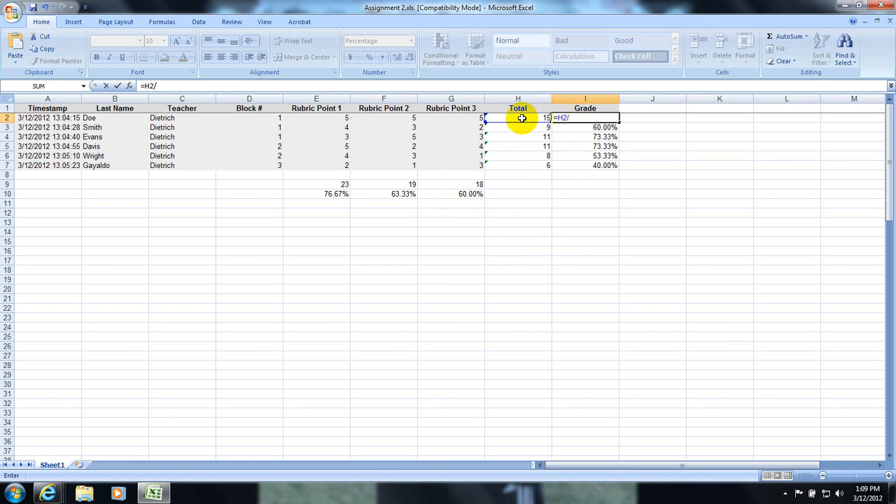
type("/15")
key("Return")
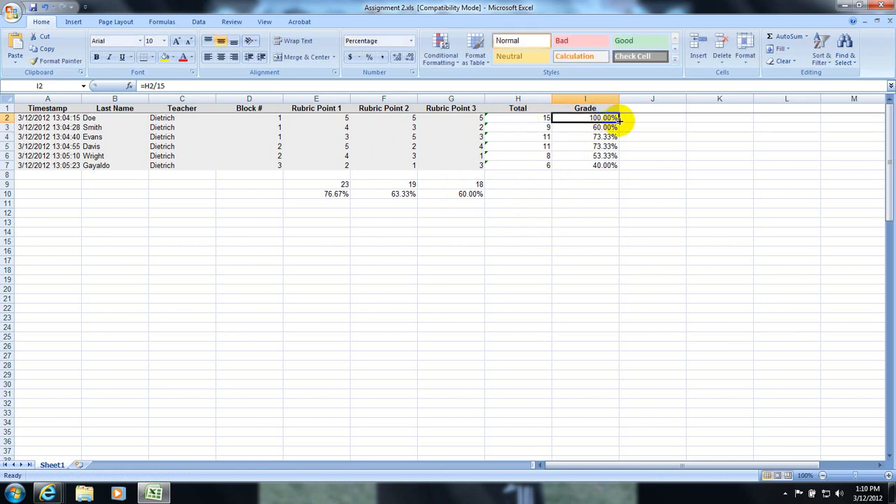
left_click_drag(620, 122, 616, 170)
left_click(588, 190)
- Format the whole Grade column I as Percentage with 2 decimal places
left_click(575, 95)
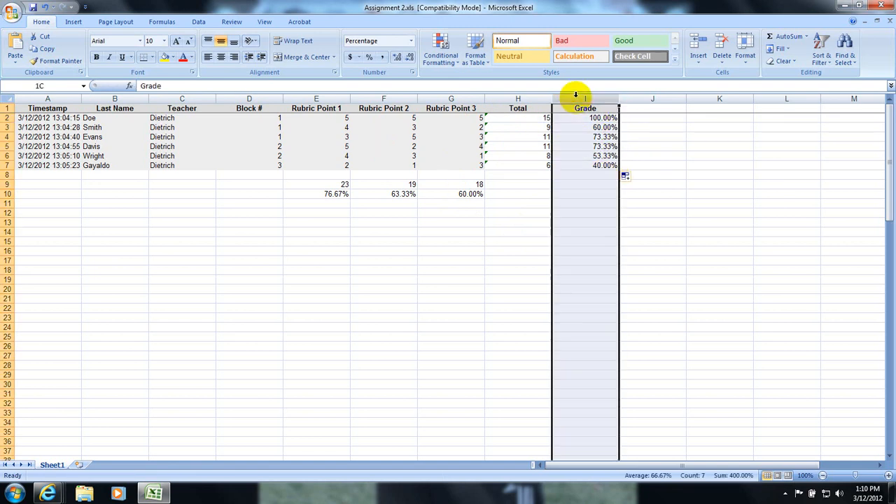
right_click(572, 97)
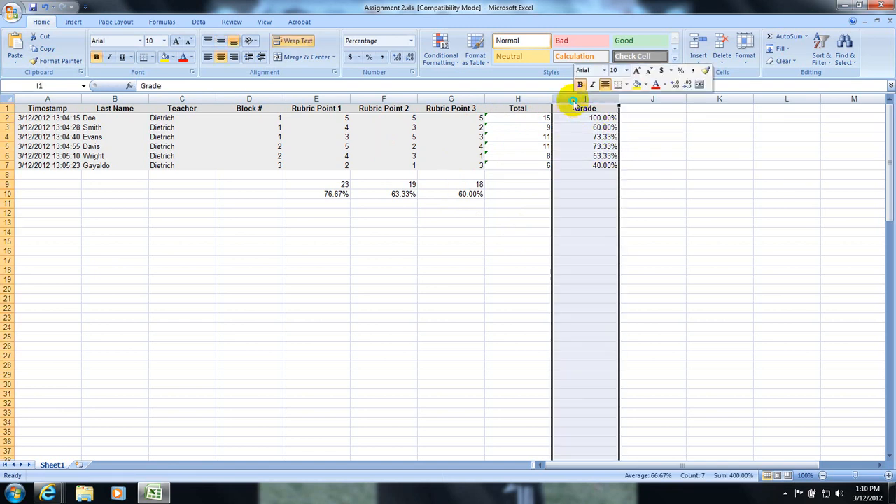
left_click(614, 196)
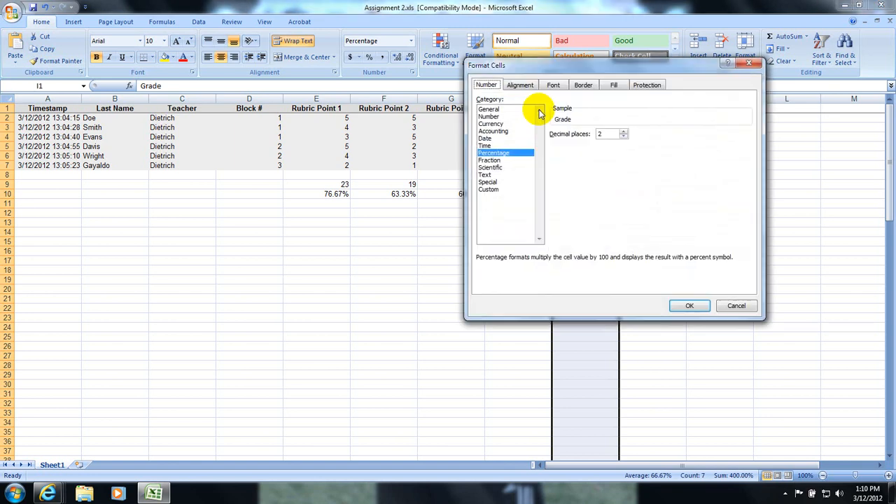
left_click_drag(539, 61, 712, 78)
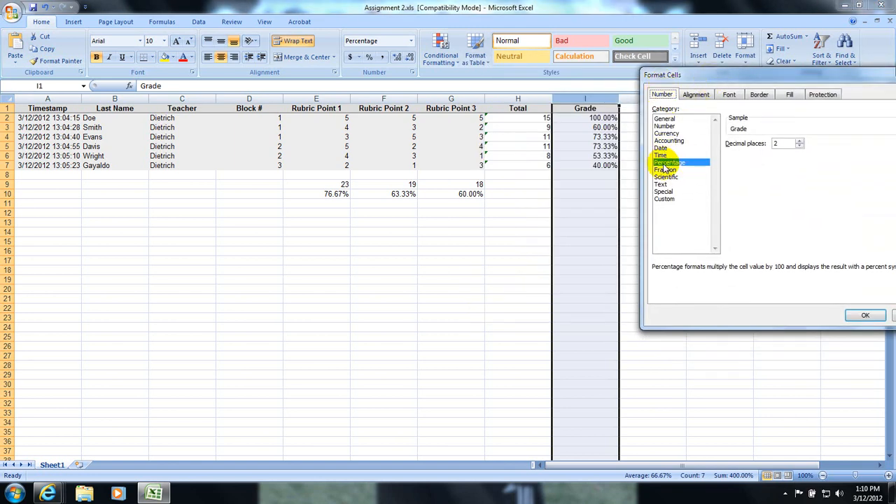
left_click(864, 315)
- Review each student's grade in column I, going from I7 up to I2
left_click(581, 165)
key("Up")
key("Up")
key("Up")
key("Up")
key("Up")
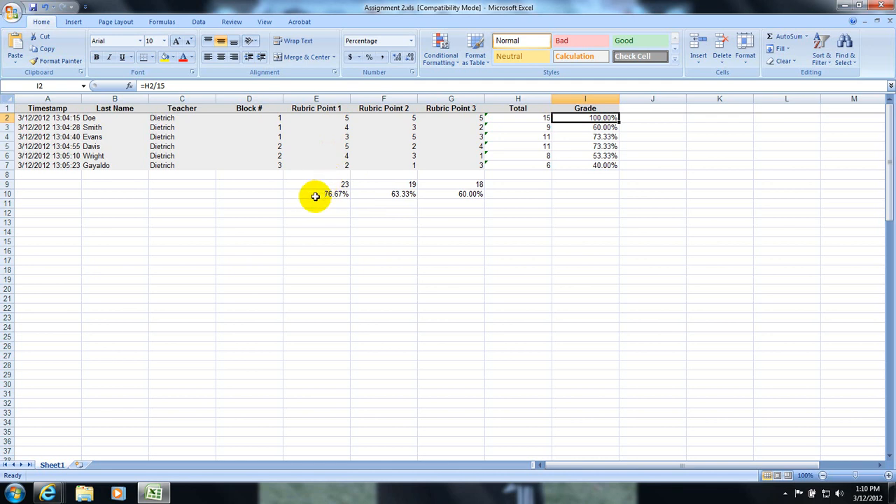
- Insert a 2-D clustered column chart of the Rubric Point 1 scores E2:E7 against the last names B2:B7
left_click(103, 120)
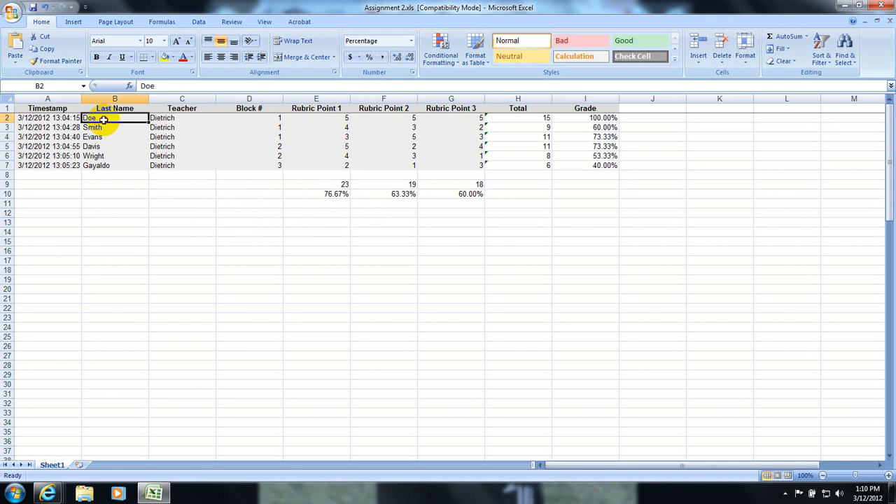
left_click_drag(104, 120, 106, 164)
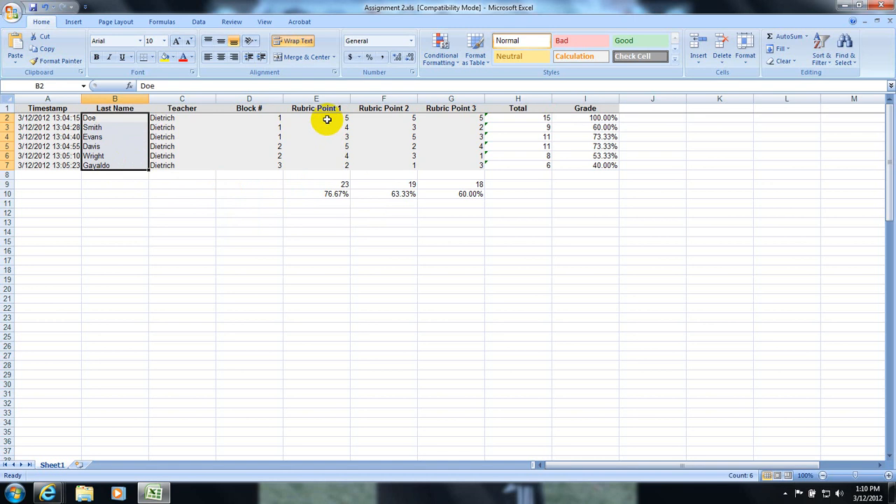
left_click_drag(327, 119, 328, 164)
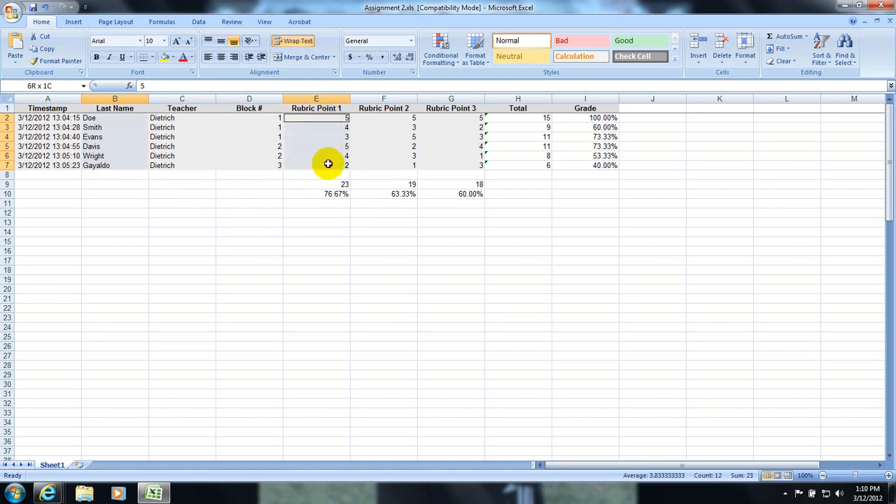
left_click(73, 22)
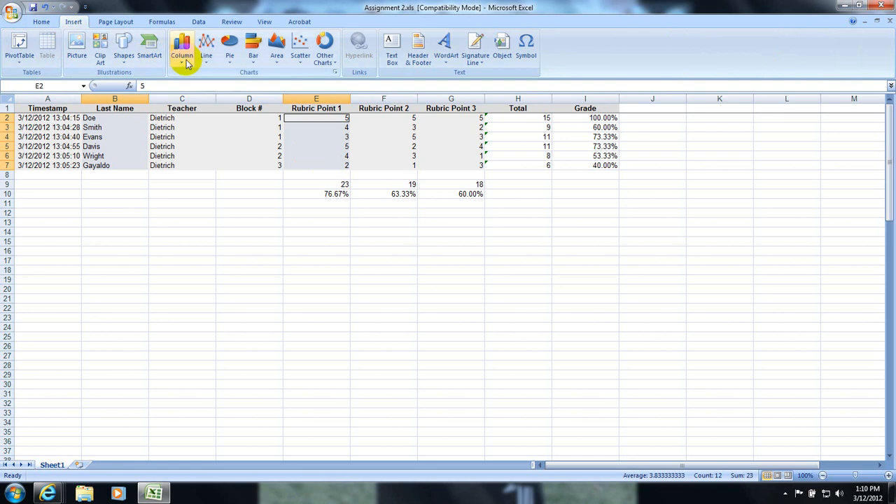
left_click(184, 56)
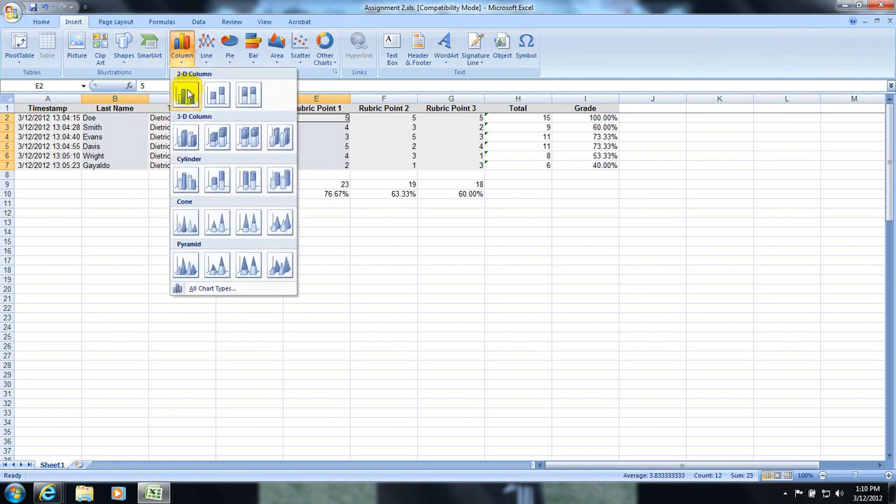
left_click(182, 96)
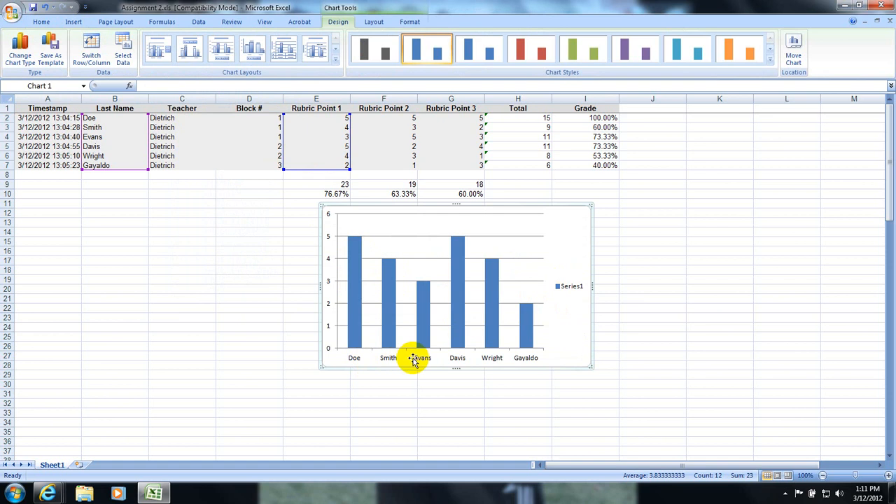
- Move the column chart to a new sheet named "Rubric Point 1"
right_click(319, 239)
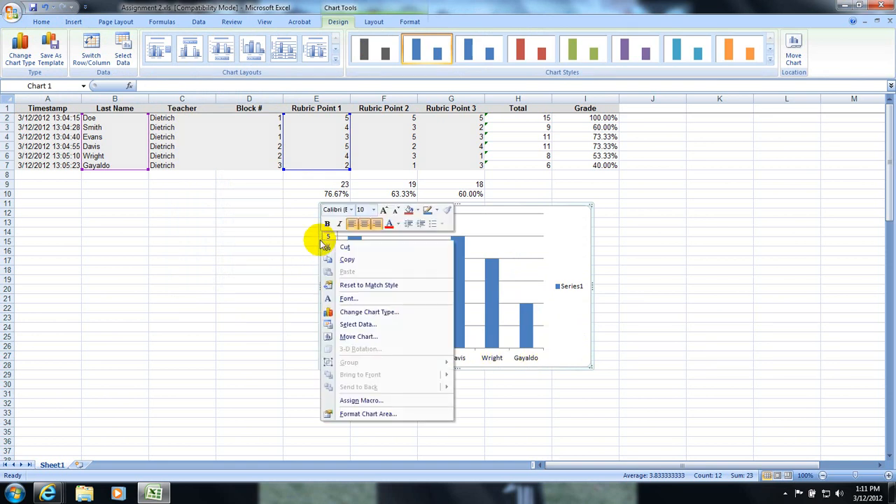
left_click(350, 337)
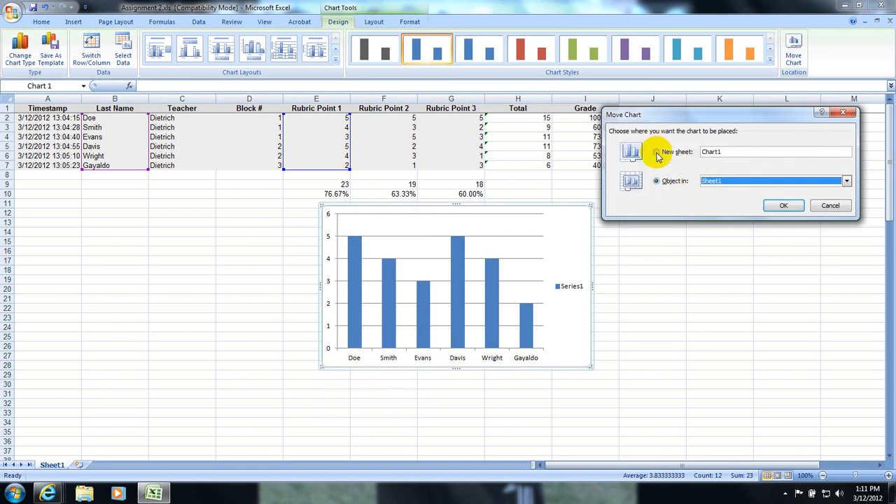
left_click(656, 151)
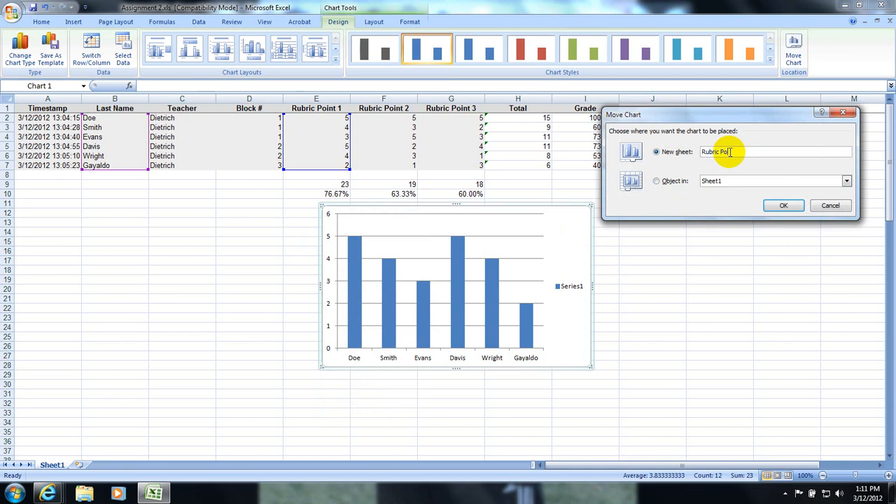
type("Rubric Point 1")
left_click(782, 206)
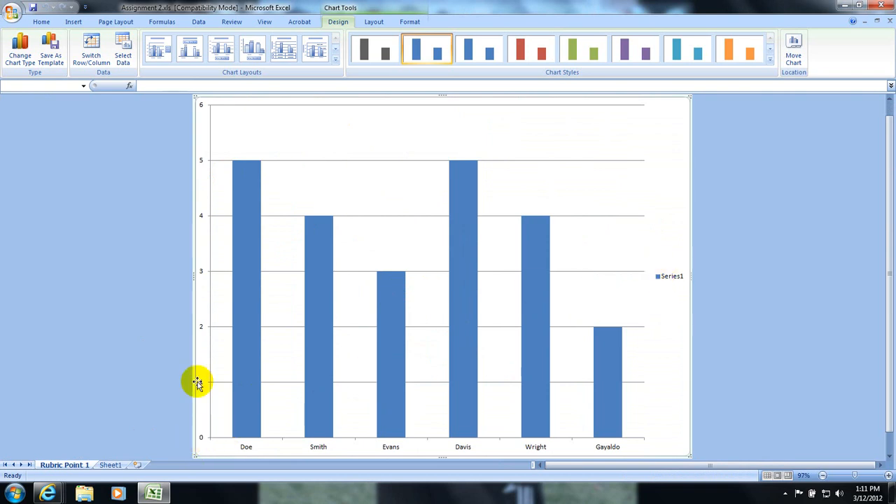
- On Sheet1, sort the student records in A1:I7 by Total from largest to smallest
left_click(110, 465)
left_click(169, 242)
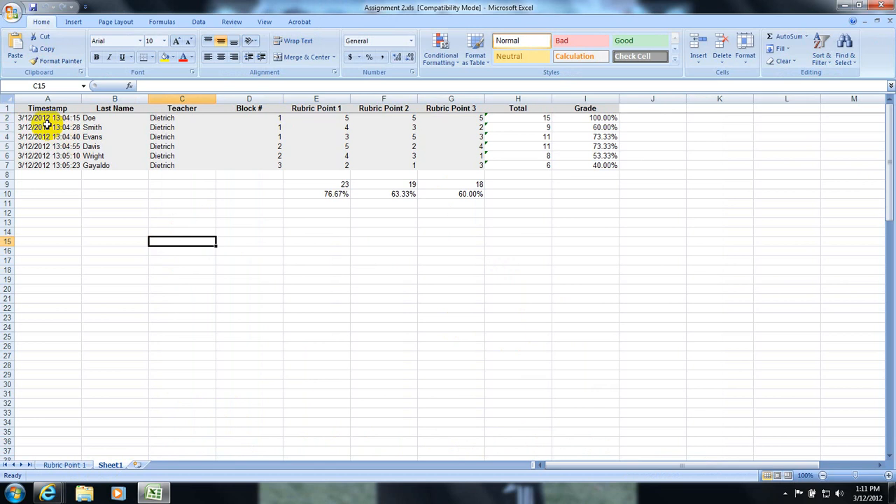
left_click_drag(37, 108, 582, 167)
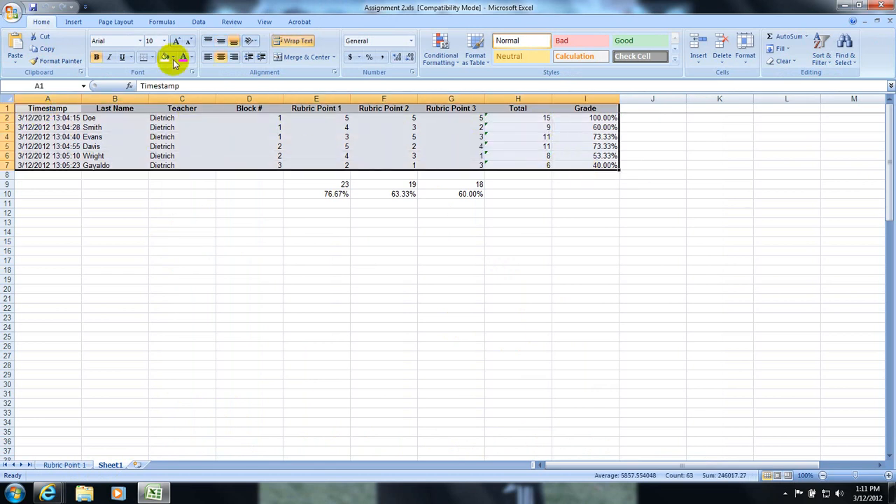
left_click(199, 22)
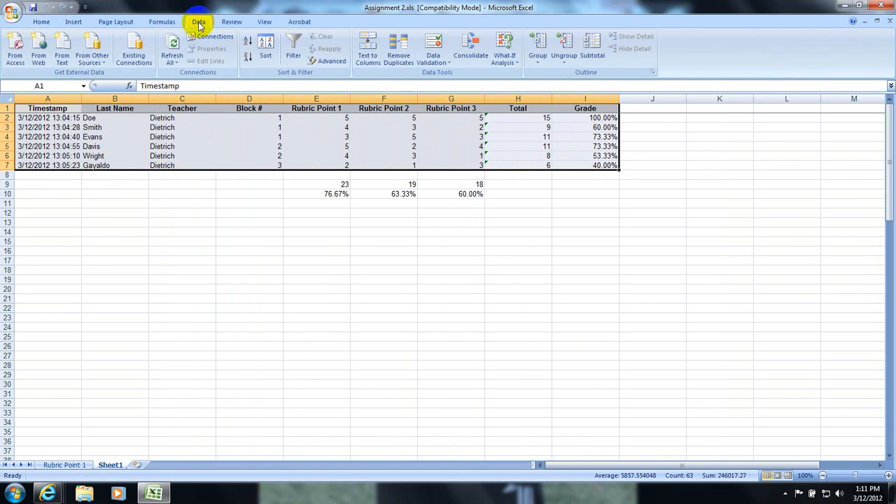
left_click(264, 58)
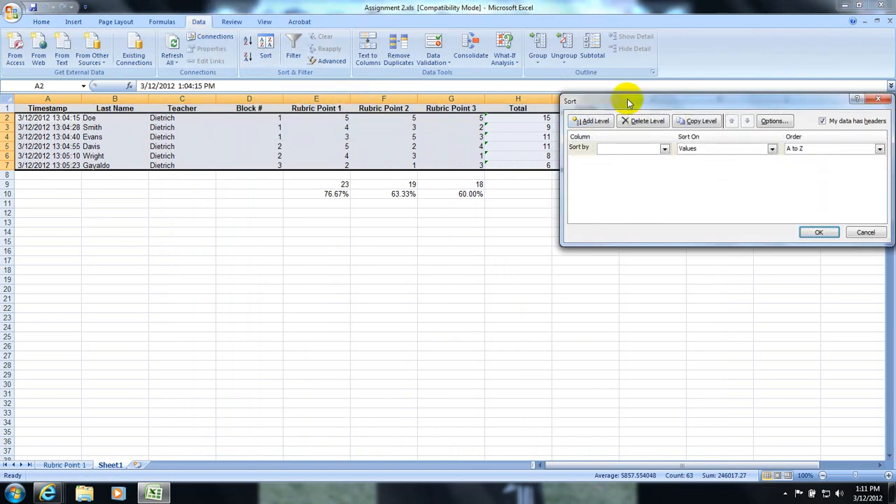
left_click_drag(607, 108, 420, 234)
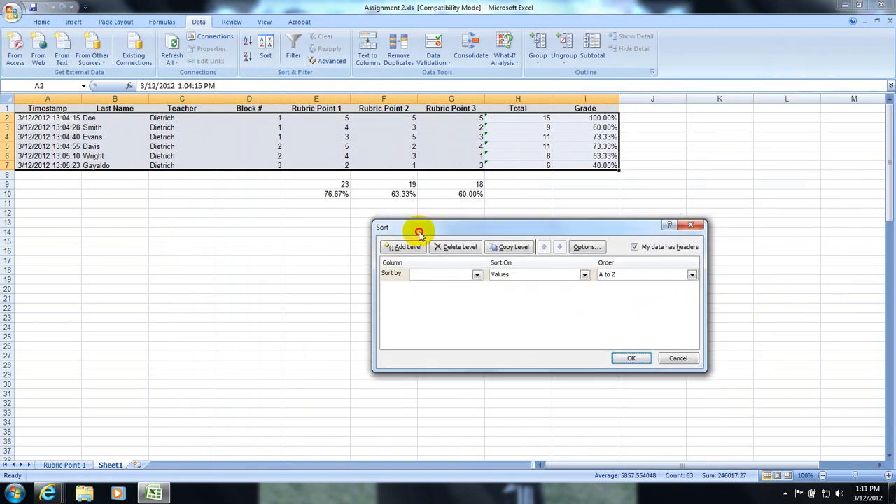
left_click(476, 275)
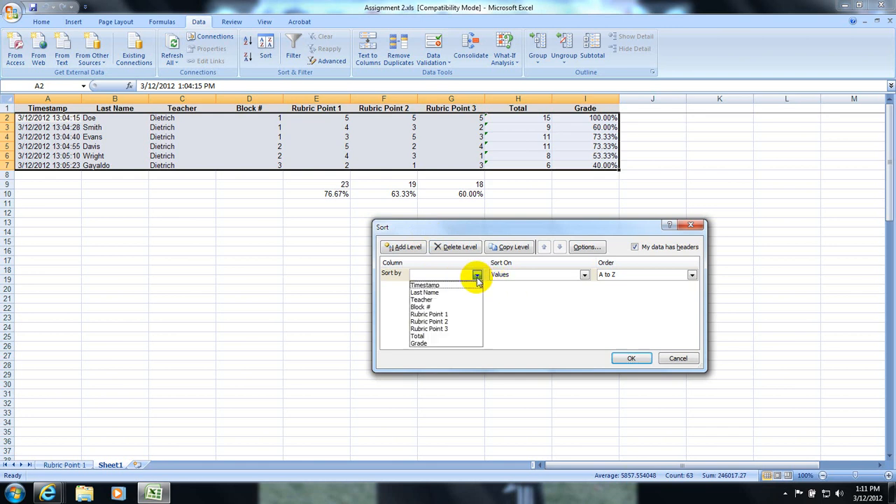
left_click(420, 336)
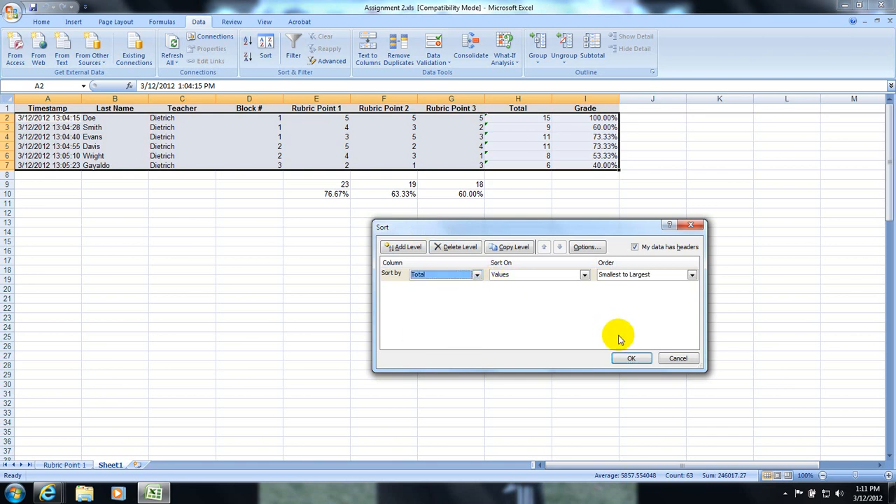
left_click(692, 274)
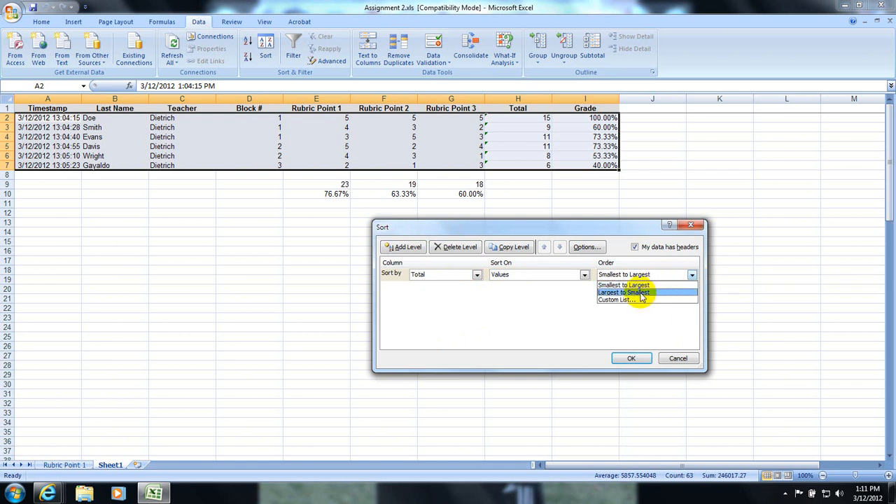
left_click(640, 293)
left_click(631, 358)
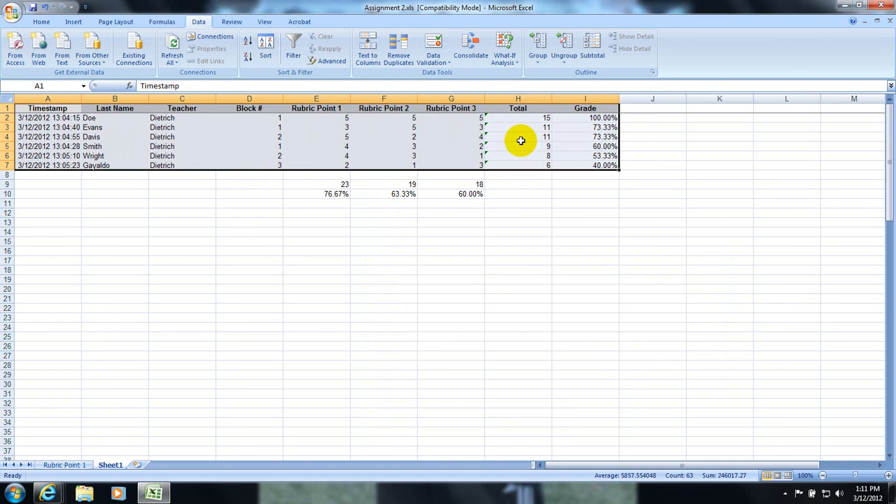
- Re-sort the student records by Block # from largest to smallest
left_click(264, 56)
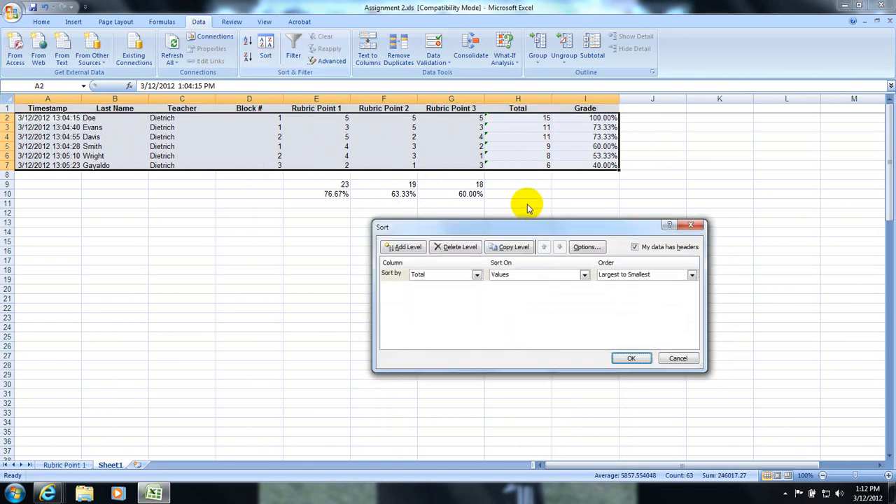
left_click(477, 275)
left_click(420, 308)
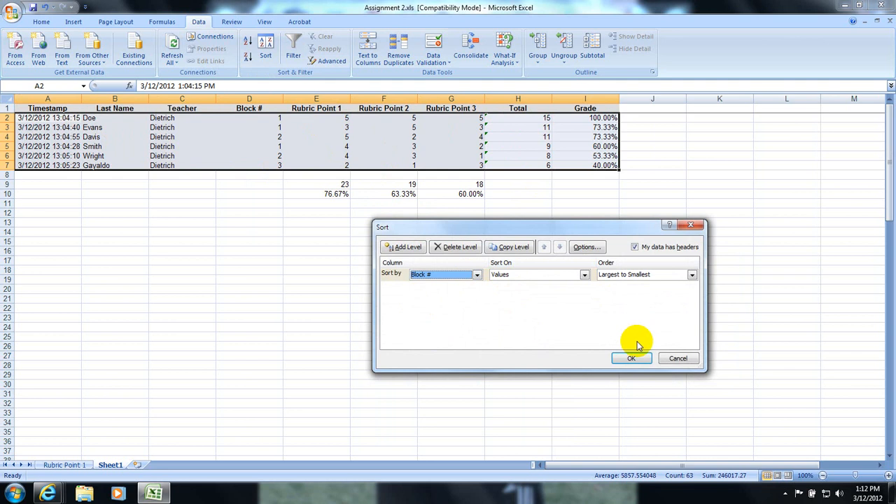
left_click(632, 358)
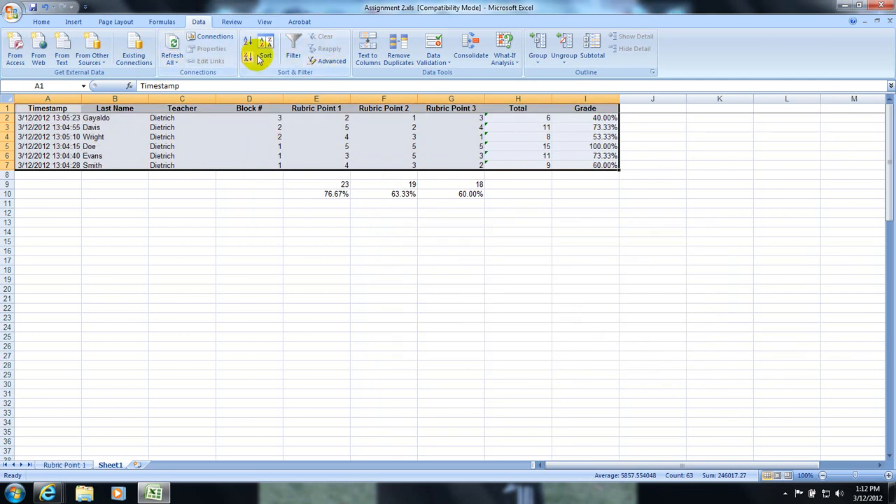
- Sort the student records by Block # from smallest to largest, with a second level by Total from largest to smallest
left_click(267, 56)
left_click(475, 275)
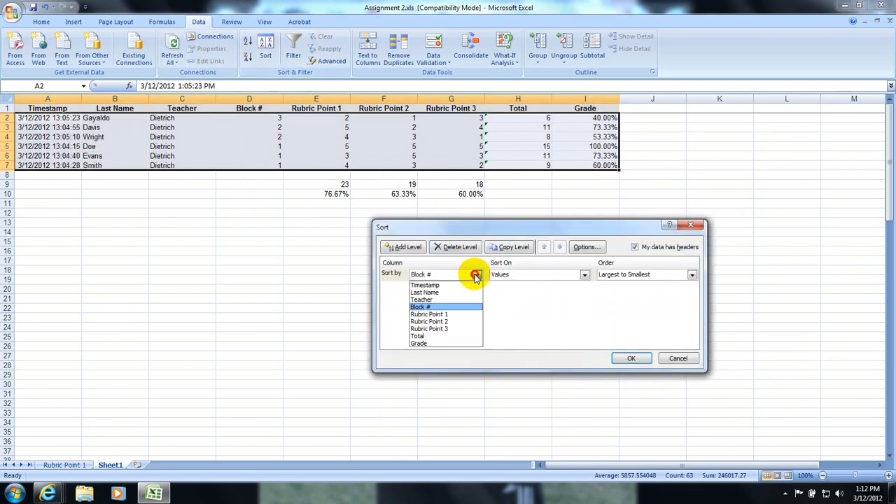
left_click(418, 308)
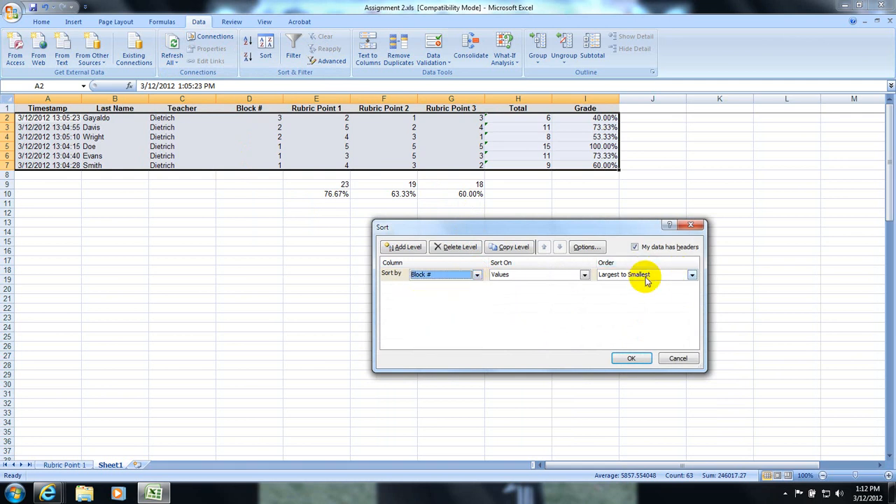
left_click(691, 275)
left_click(630, 284)
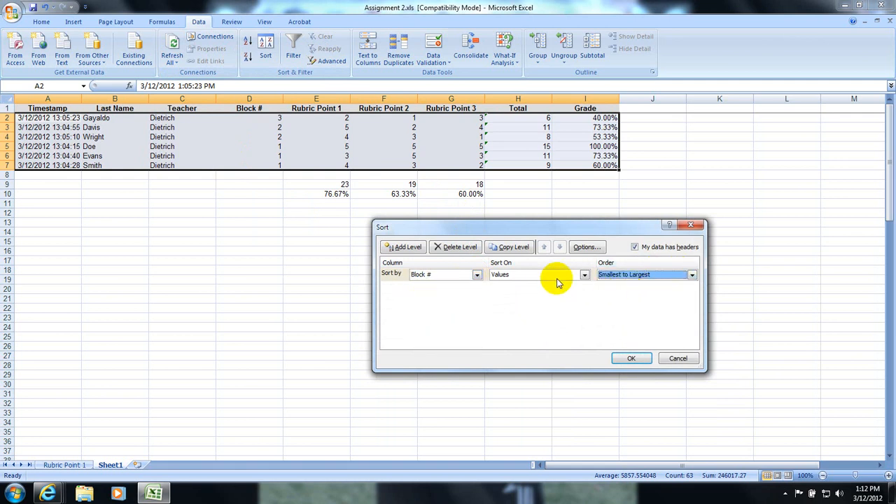
left_click(401, 250)
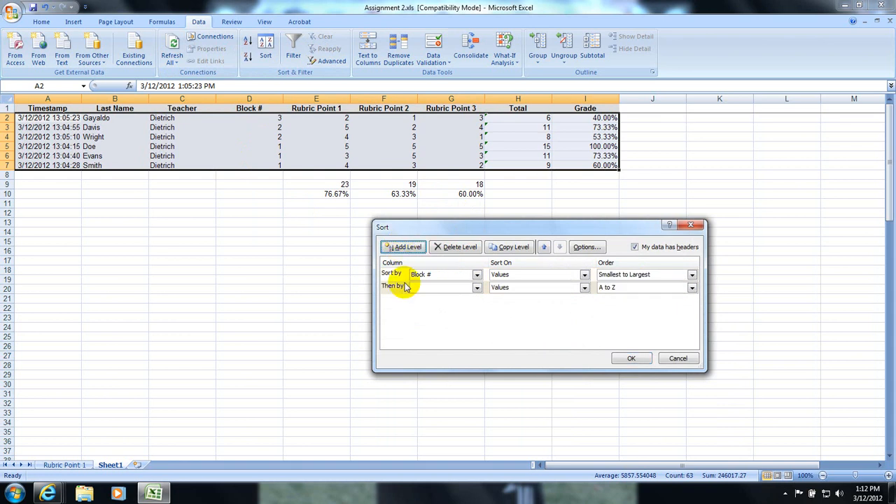
left_click(476, 289)
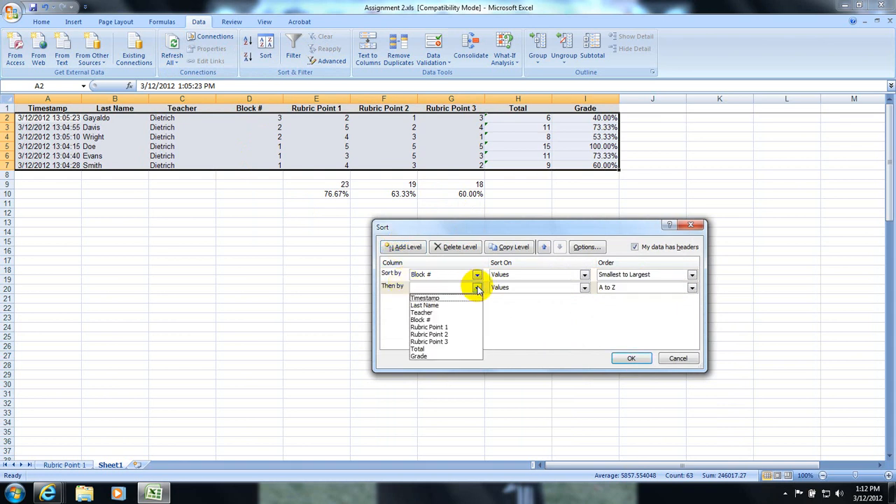
left_click(420, 348)
left_click(691, 287)
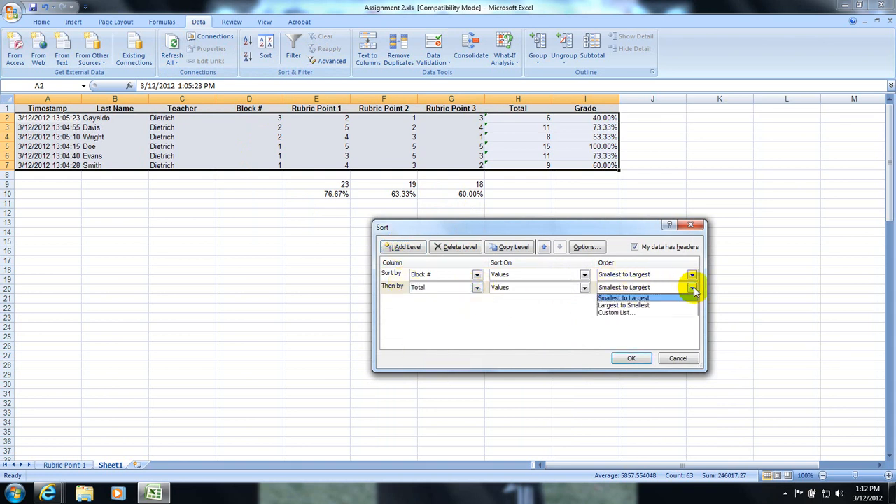
left_click(645, 308)
left_click(629, 359)
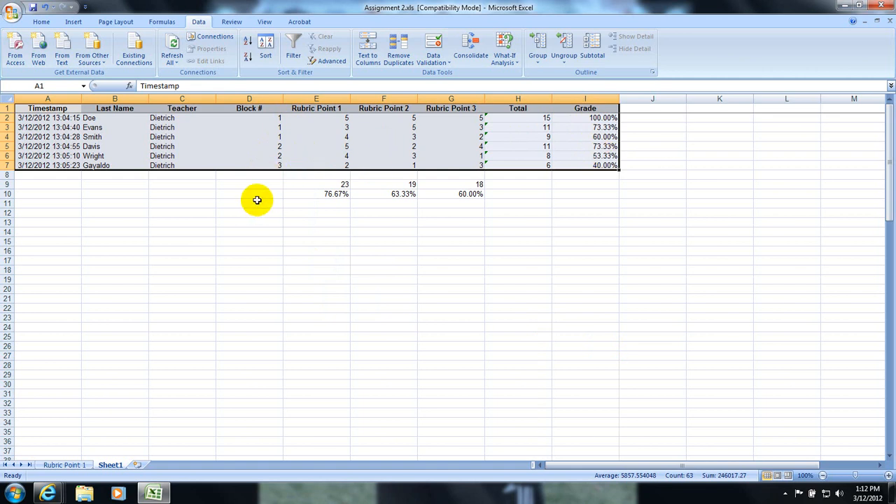
left_click(234, 201)
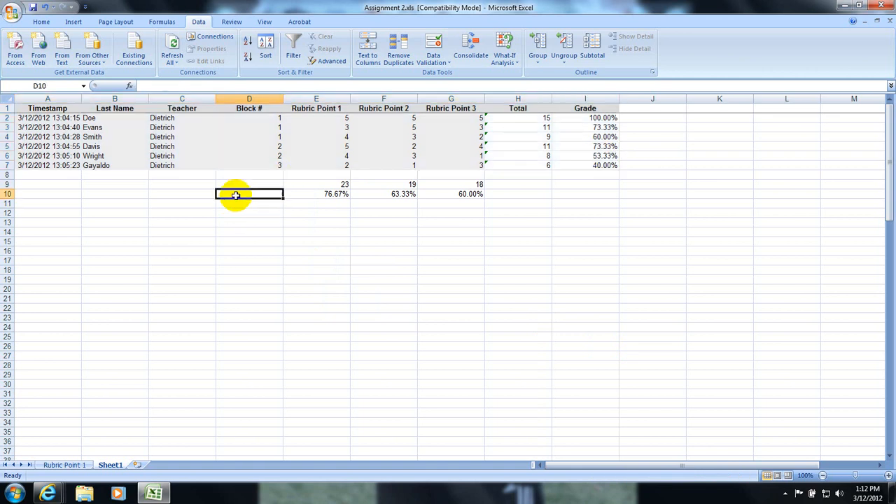
- Save the workbook to the Desktop as "Assignment 2.xlsx" in Excel Workbook format
left_click(14, 14)
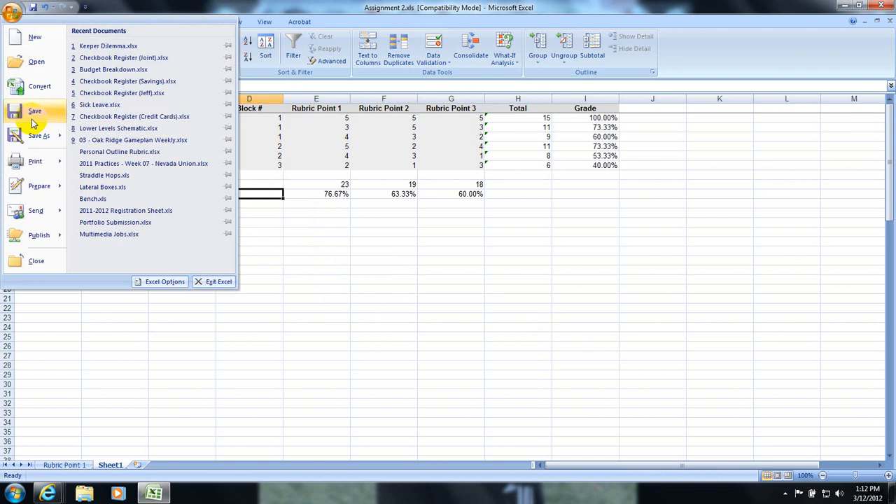
left_click(200, 150)
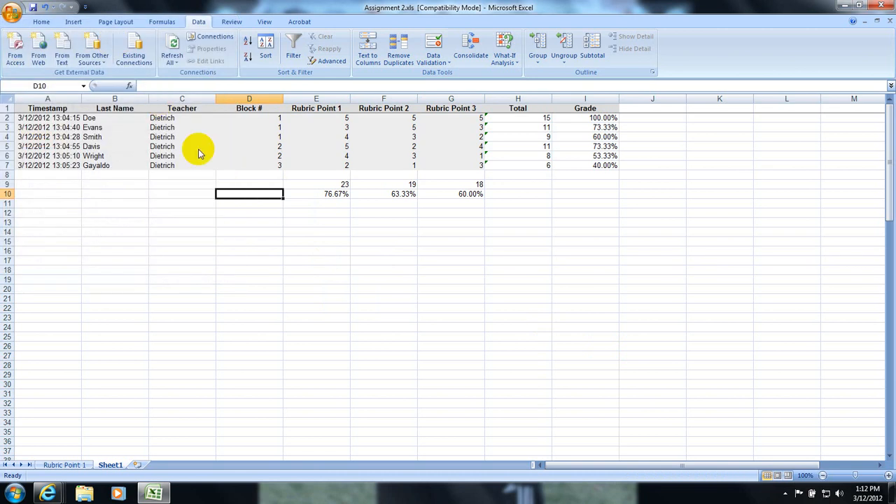
scroll(109, 124, "down", 5)
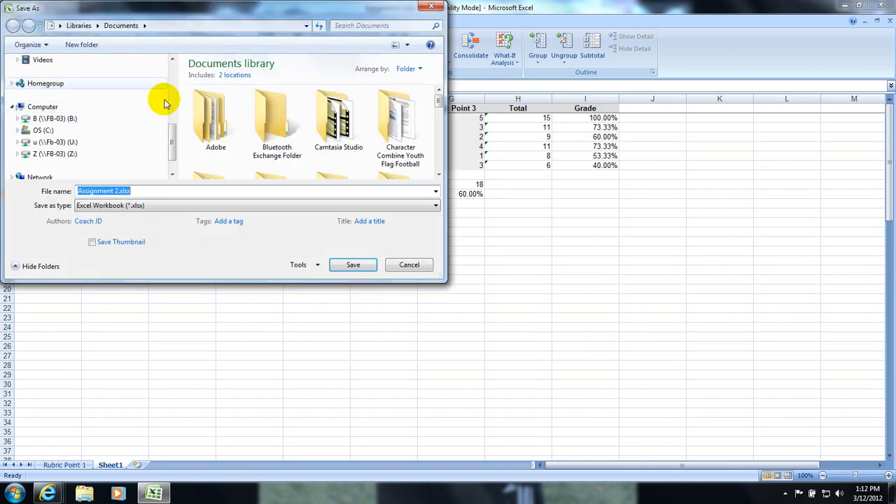
scroll(168, 133, "up", 5)
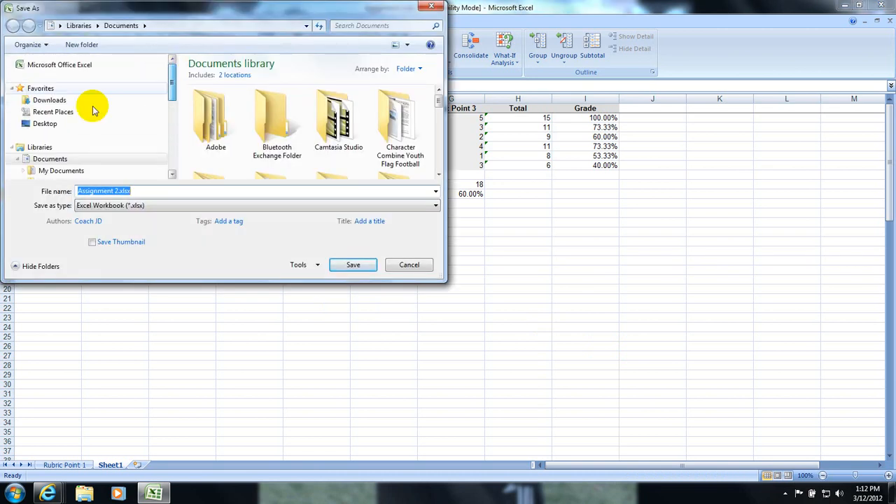
left_click(41, 128)
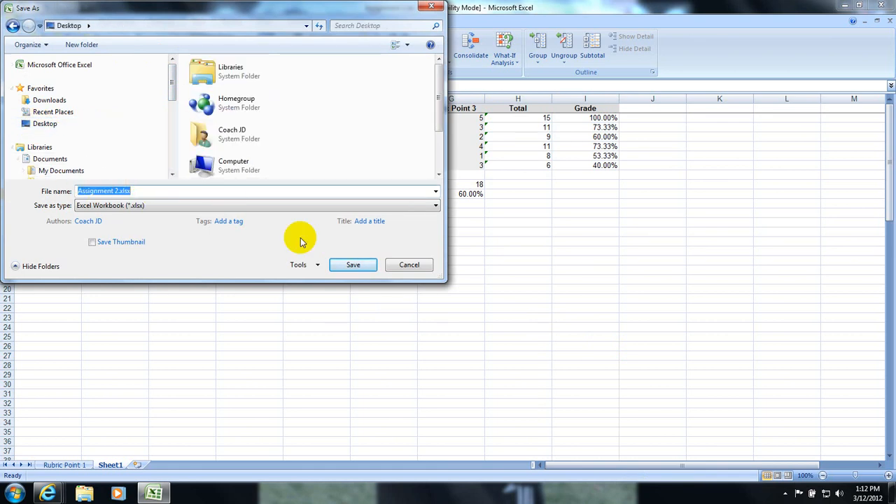
left_click(352, 268)
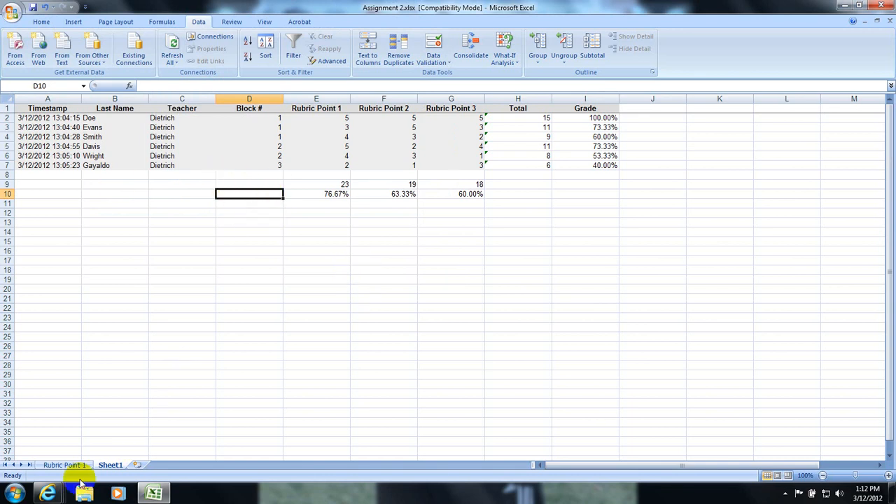
- Compare the collected scores in the Assignment 2 spreadsheet in Google Docs with the sorted Excel workbook
left_click(48, 494)
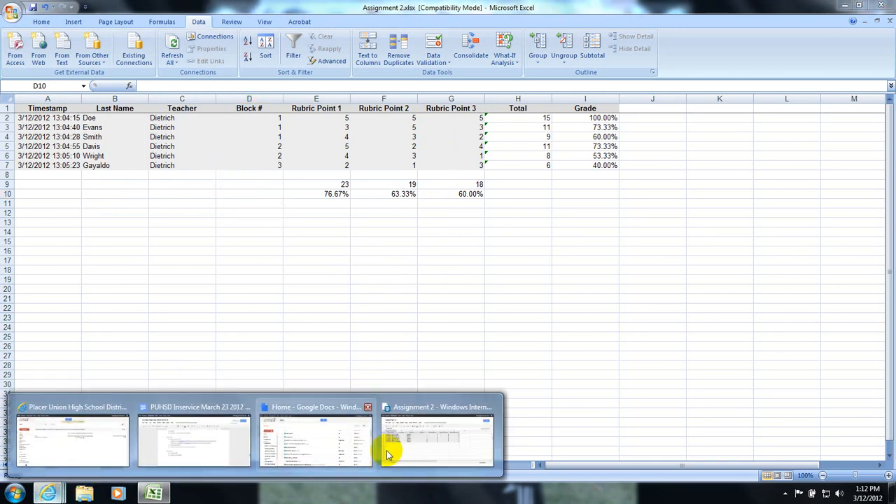
left_click(410, 447)
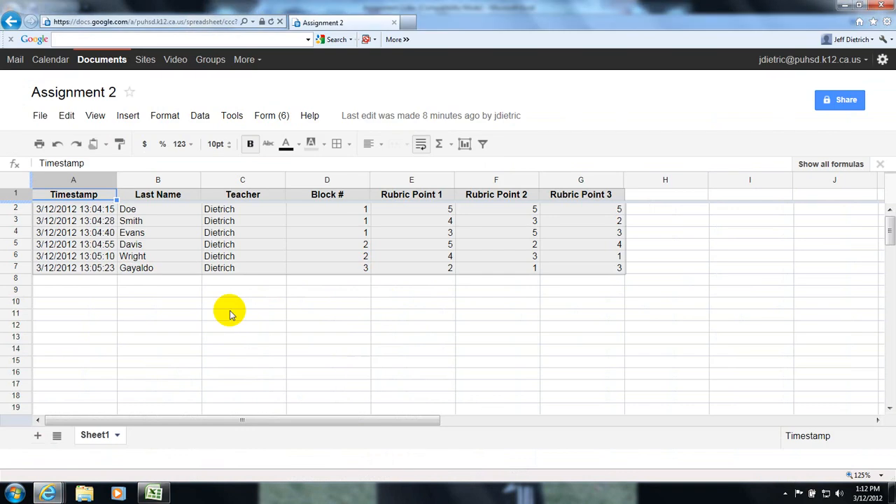
left_click(179, 292)
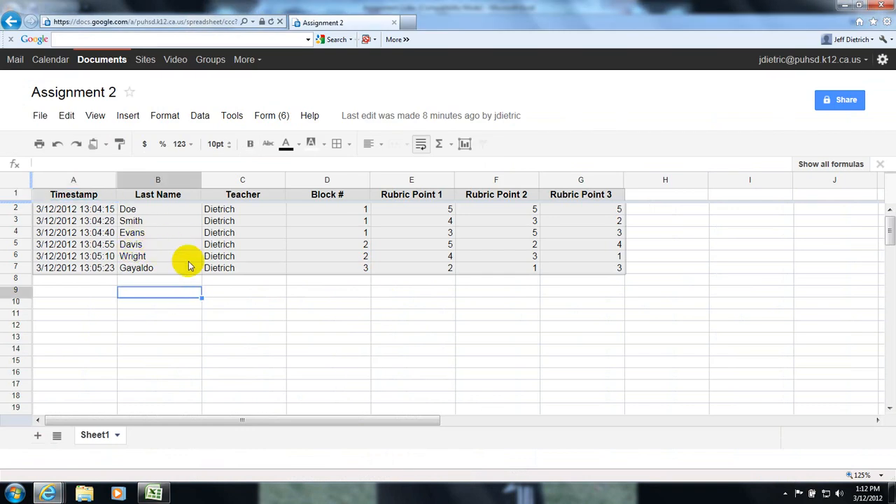
left_click(588, 269)
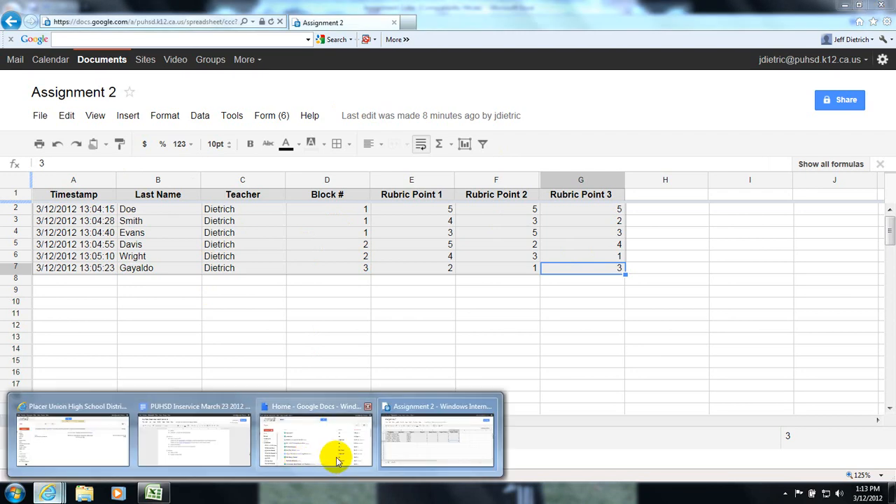
left_click(152, 494)
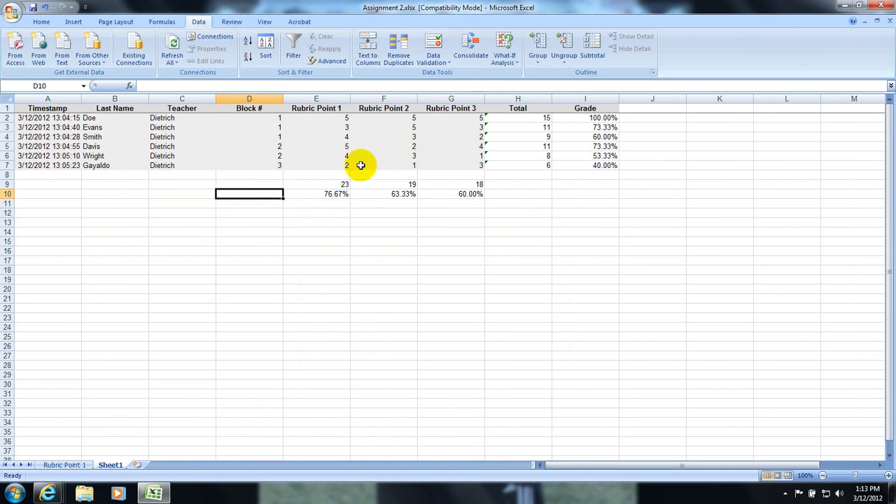
left_click(327, 137)
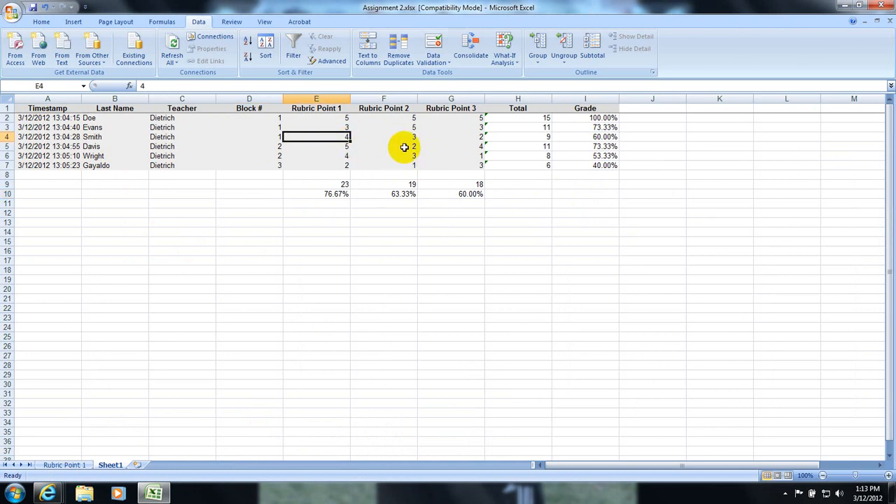
mouse_move(47, 493)
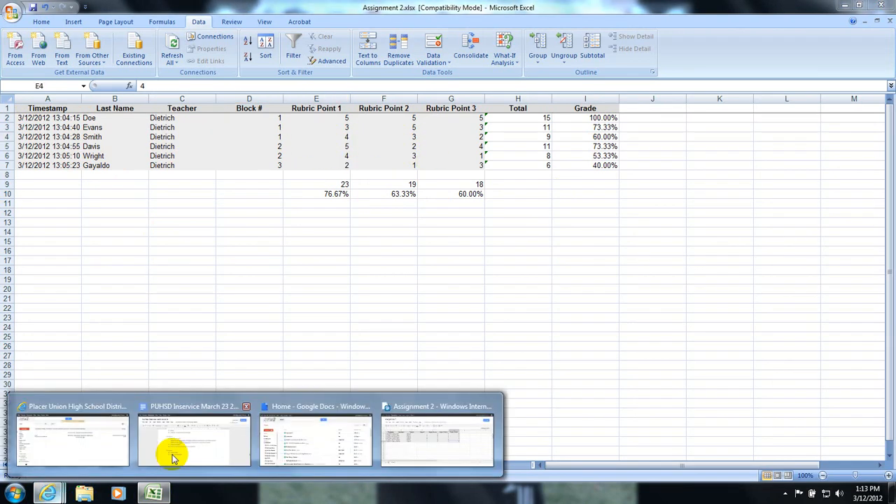
left_click(406, 445)
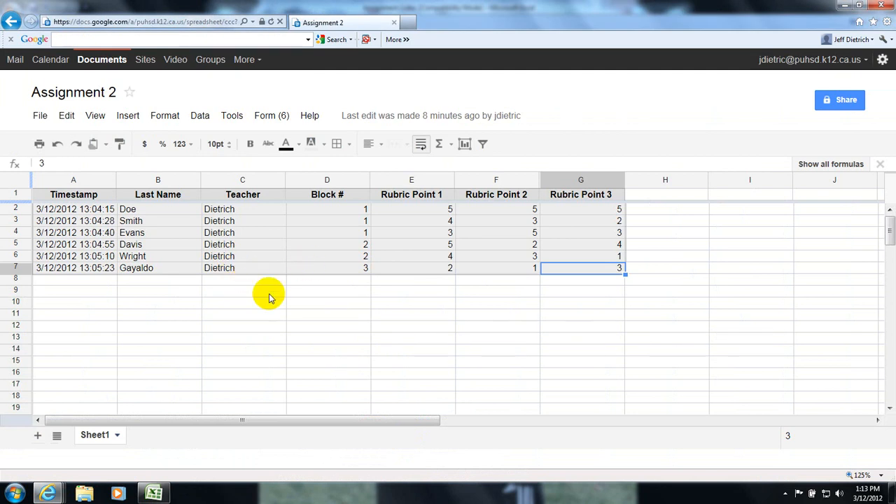
- View the Google Docs home document list, and return to the Assignment 2 workbook in Excel
left_click(50, 494)
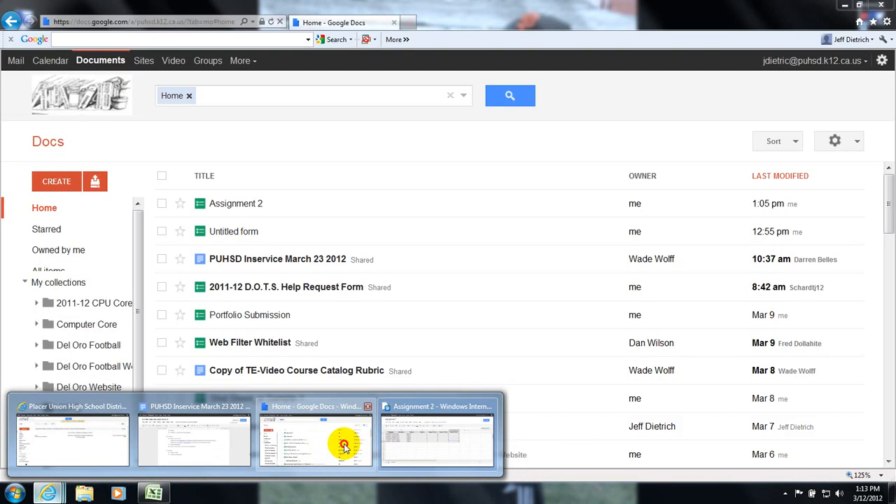
left_click(344, 444)
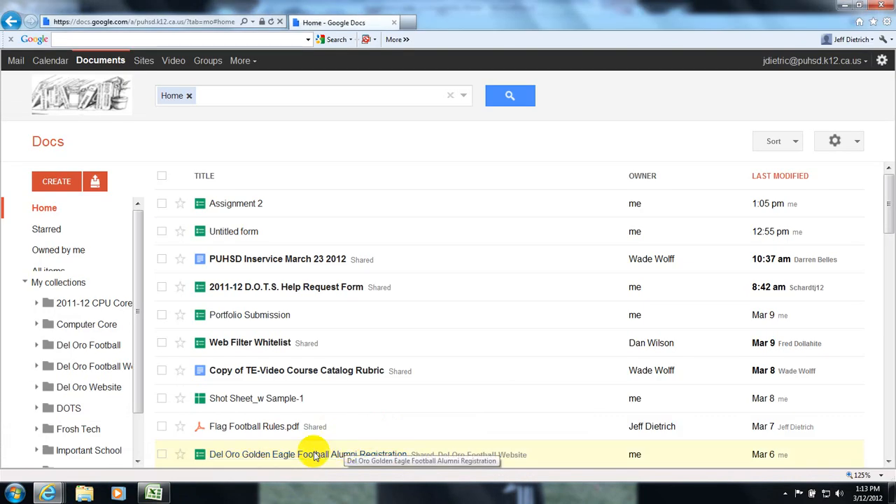
left_click(50, 494)
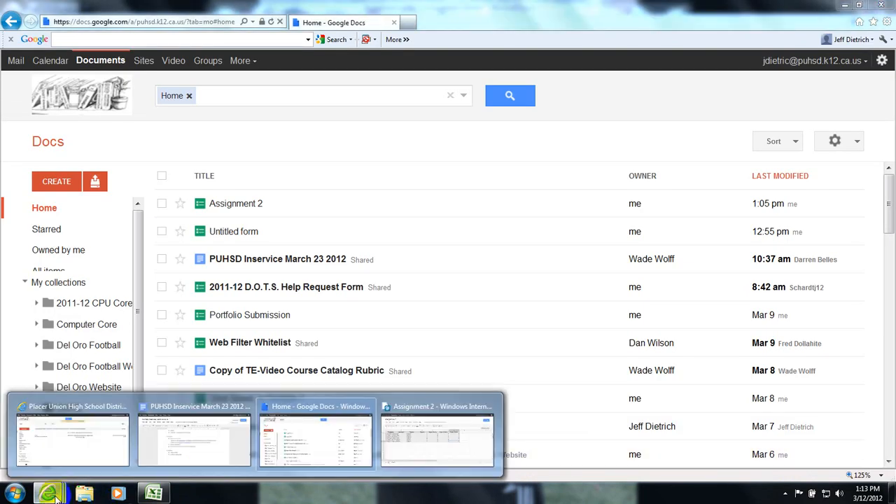
left_click(153, 495)
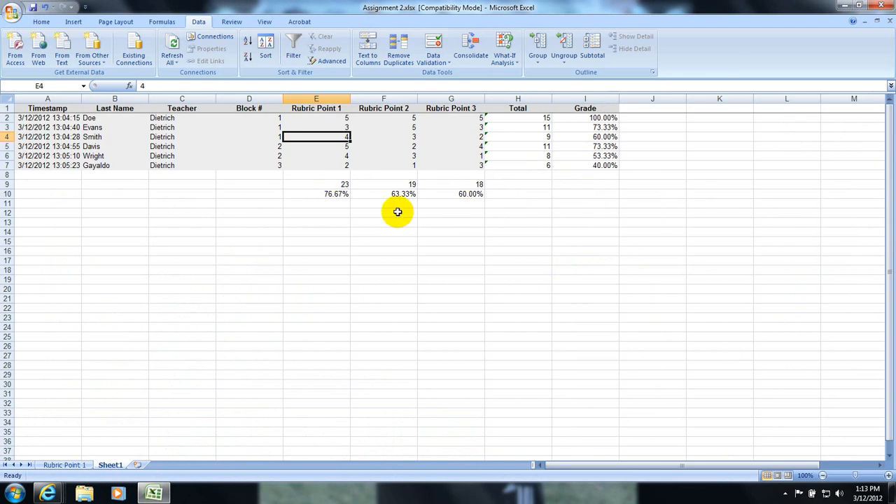
left_click(787, 493)
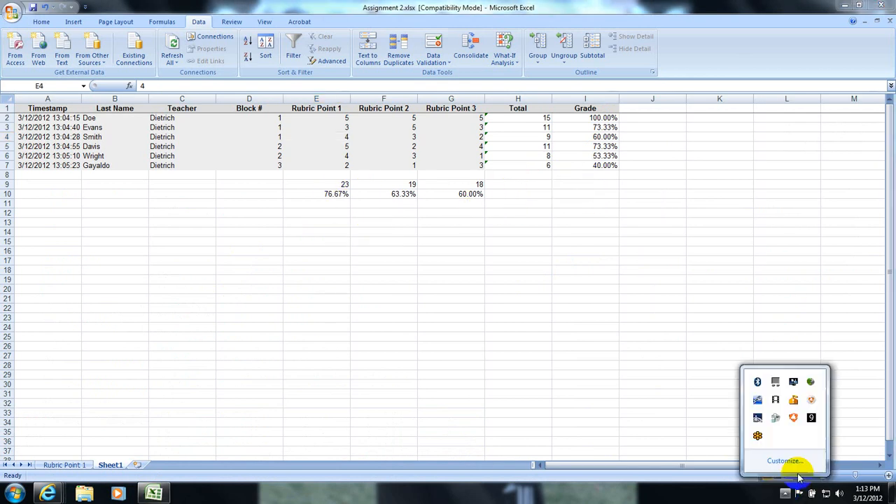